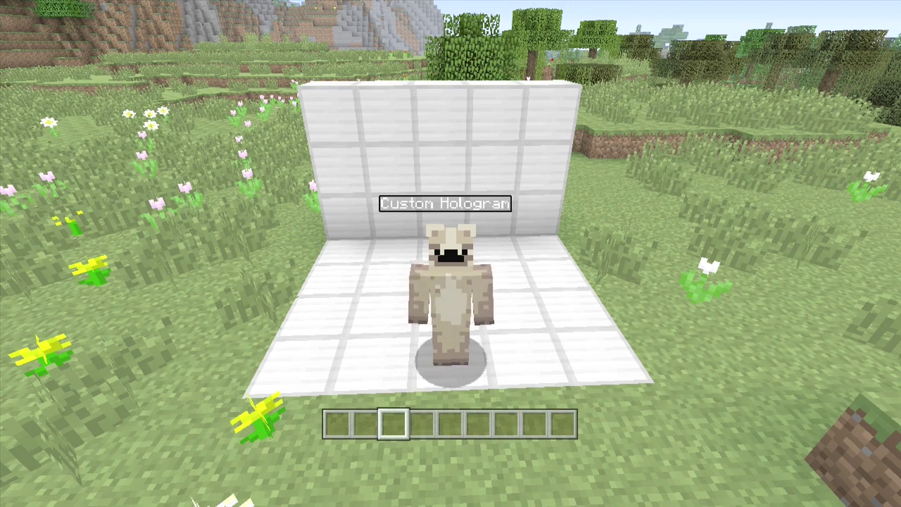
# View the Custom Hologram display in third person and switch back to the first-person view
pyautogui.press('s')
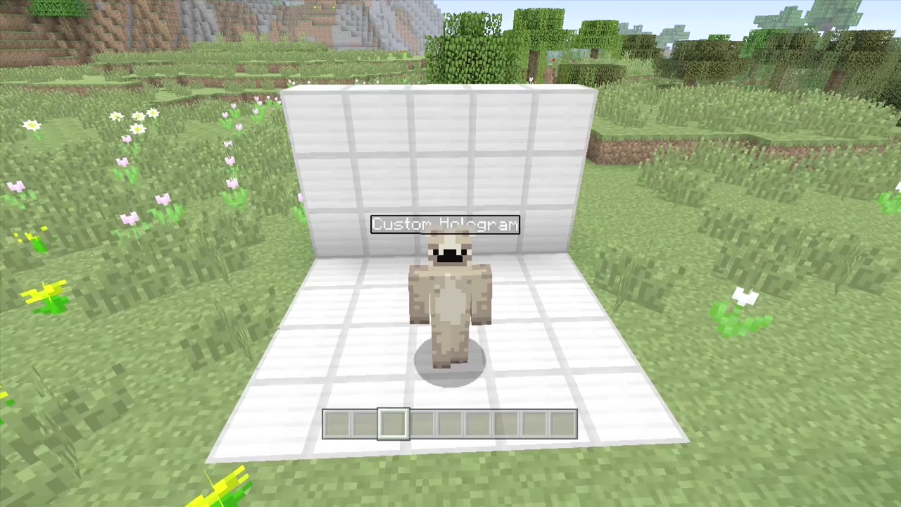
pyautogui.press('w')
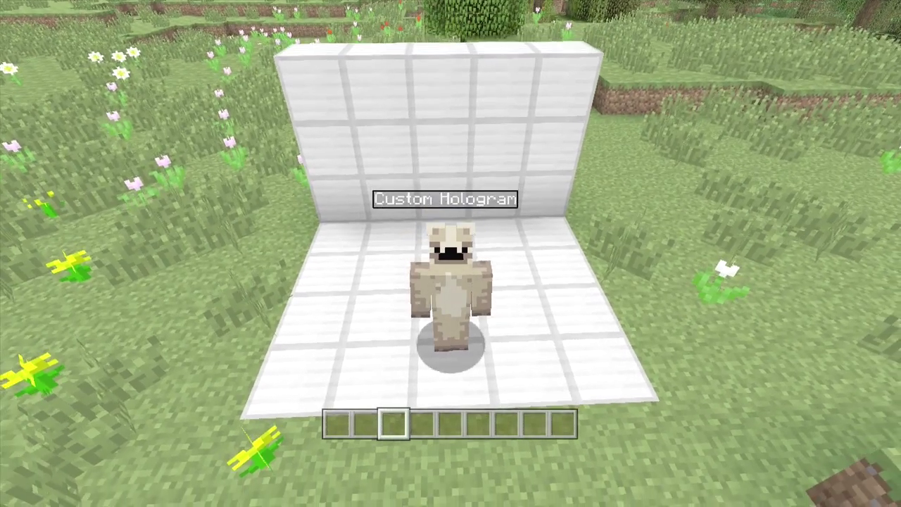
pyautogui.press('w')
pyautogui.press('F5')
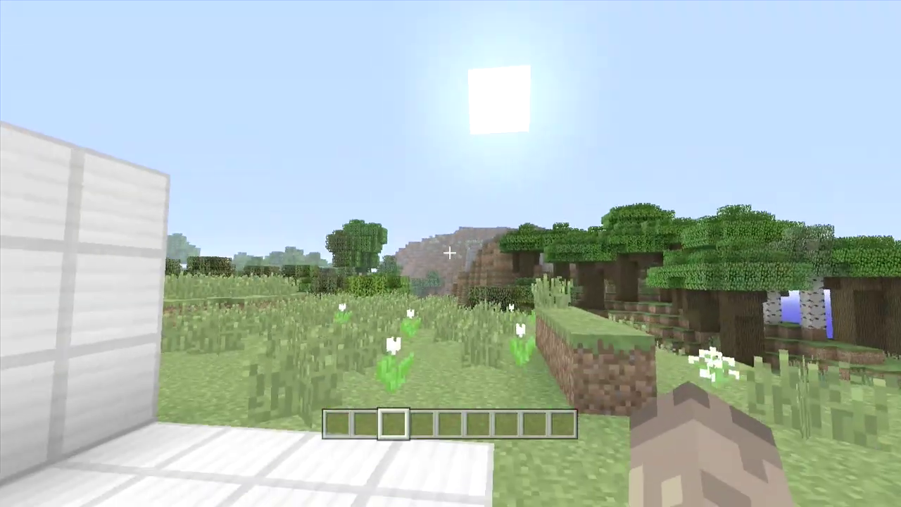
# Equip the golden helmet, chestplate and leggings, and put the golden sword and boots in the hotbar
pyautogui.press('e')
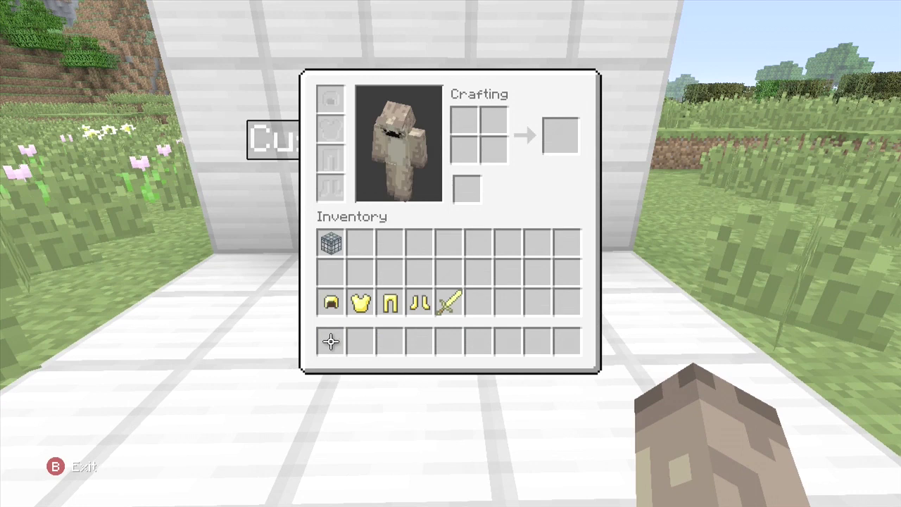
pyautogui.keyDown('shift'); pyautogui.click(331, 303); pyautogui.keyUp('shift')
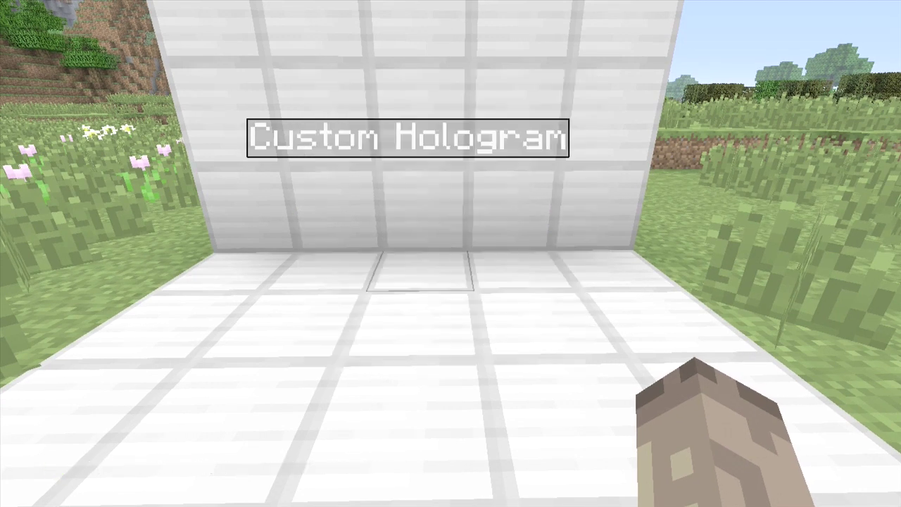
pyautogui.press('F1')
# Place the golden boots and golden sword on the Custom Hologram's invisible stand and view them from the side
pyautogui.press('1')
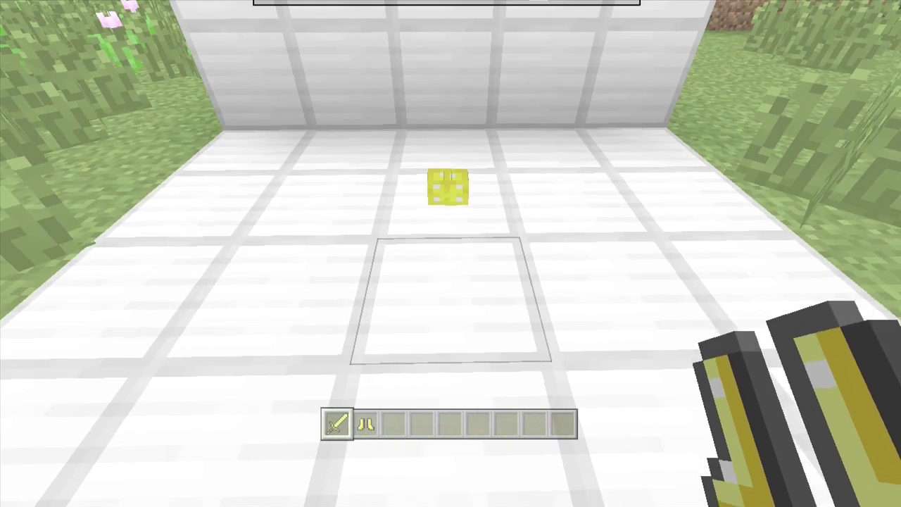
pyautogui.rightClick(449, 253)
pyautogui.press('a')
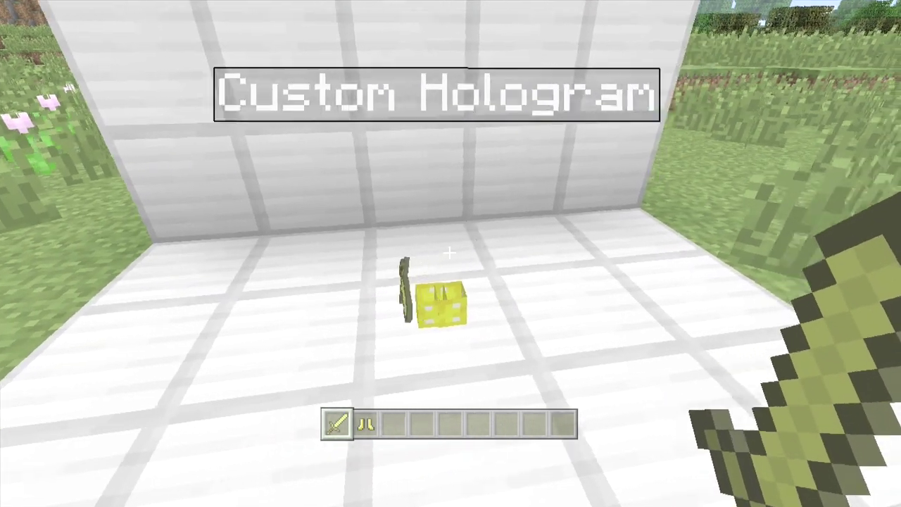
pyautogui.press('s')
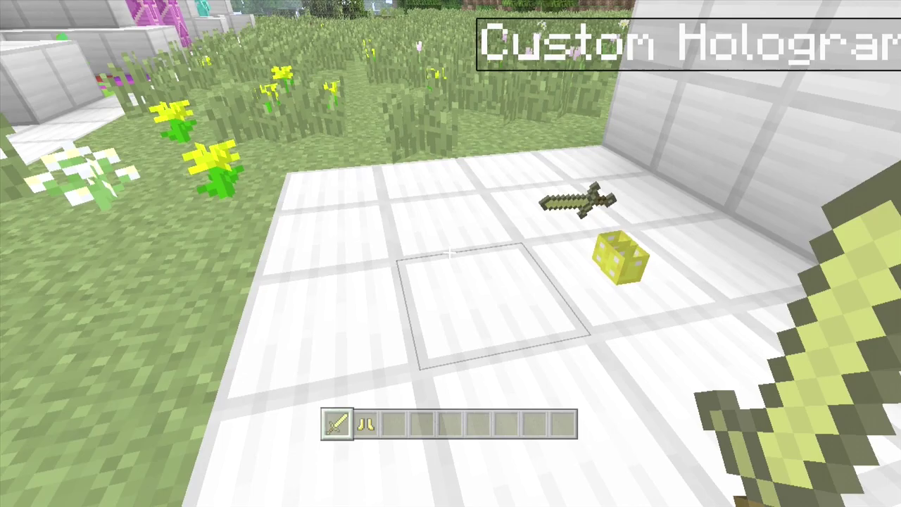
# Walk onto the Luck Booster's green particles to receive the Luck effect and inspect its floating label
pyautogui.press('w')
pyautogui.press('w')
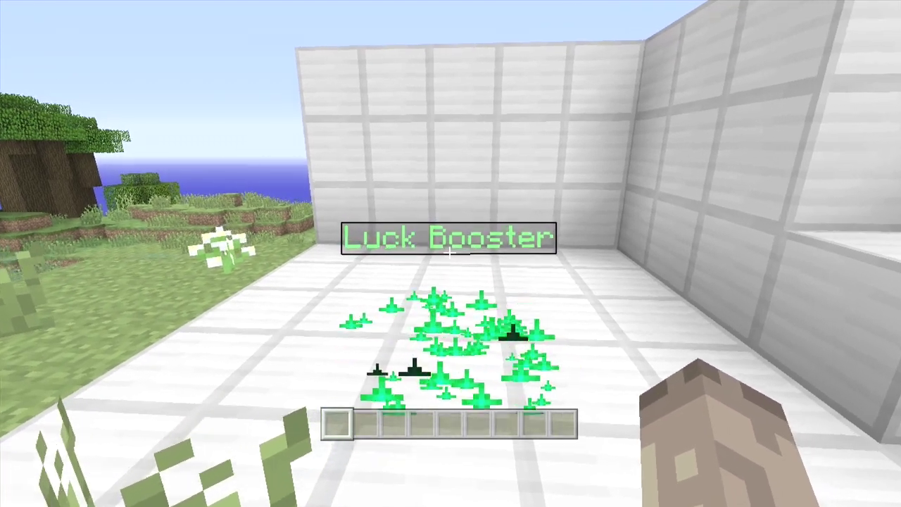
pyautogui.press('w')
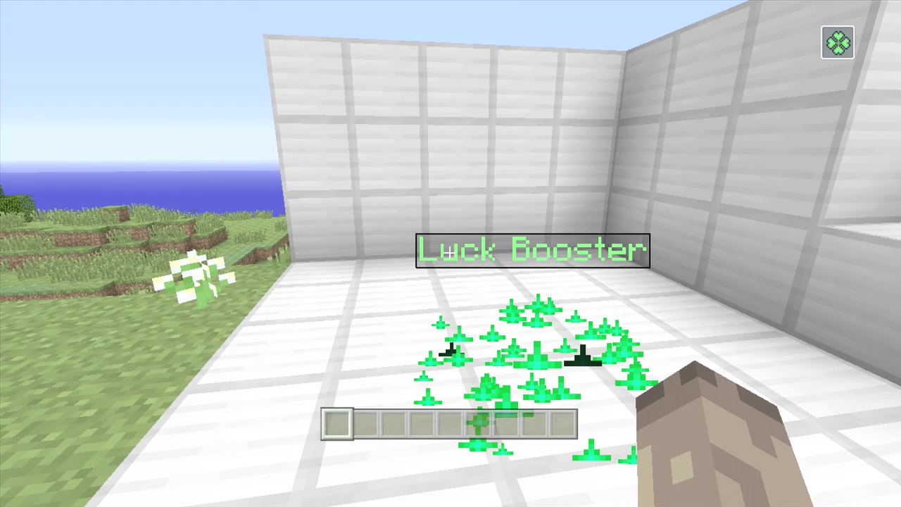
pyautogui.press('w')
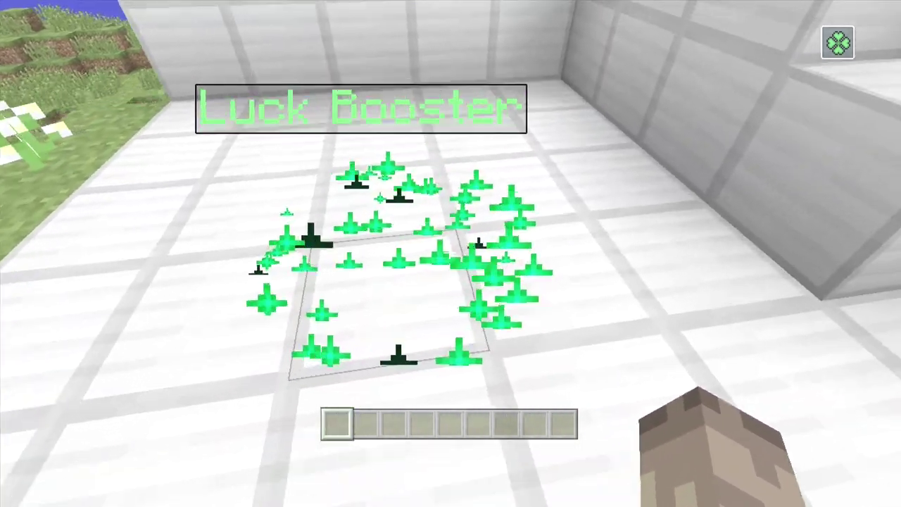
pyautogui.press('s')
pyautogui.press('w')
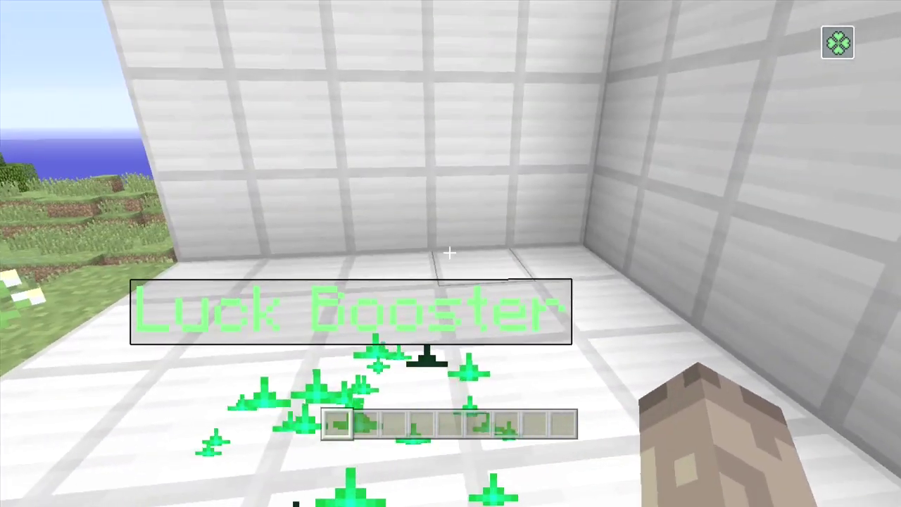
pyautogui.press('s')
pyautogui.press('d')
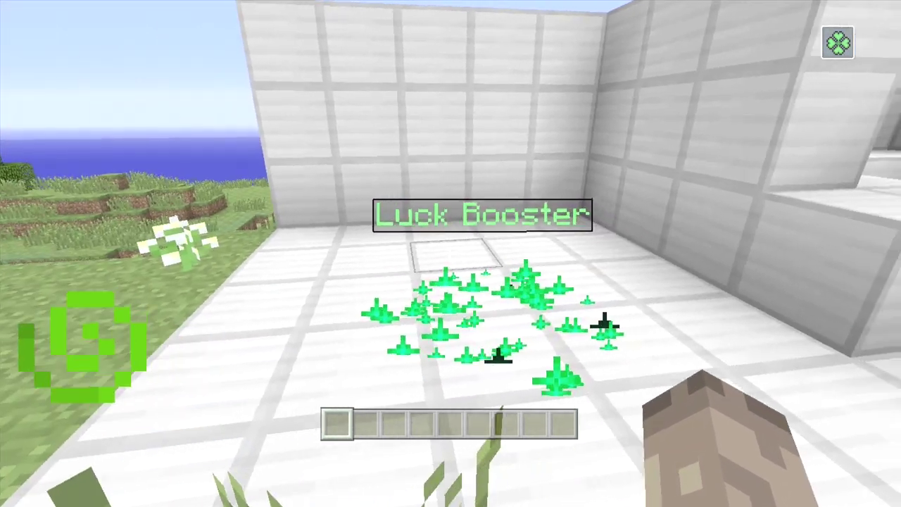
# Walk to the RAINBOW hologram and examine its colour-changing letters and the particles above the coloured floor
pyautogui.press('d')
pyautogui.press('w')
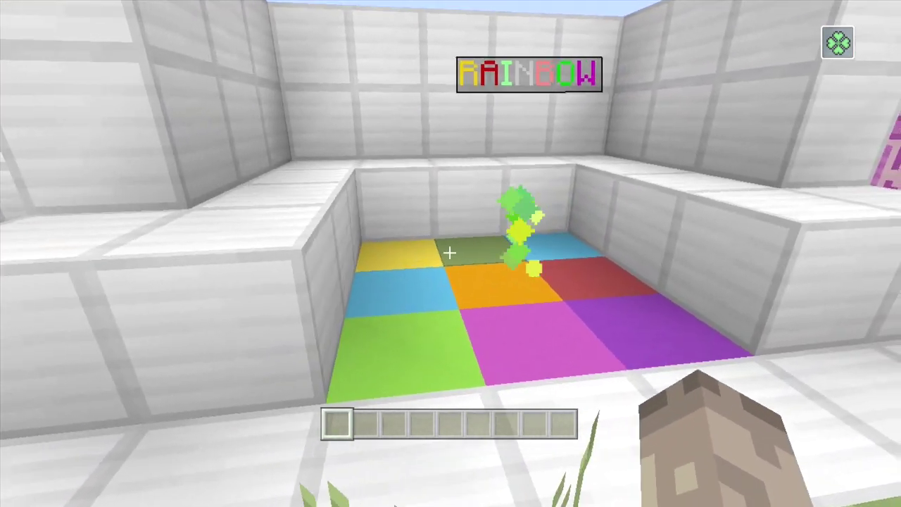
pyautogui.press('d')
pyautogui.press('w')
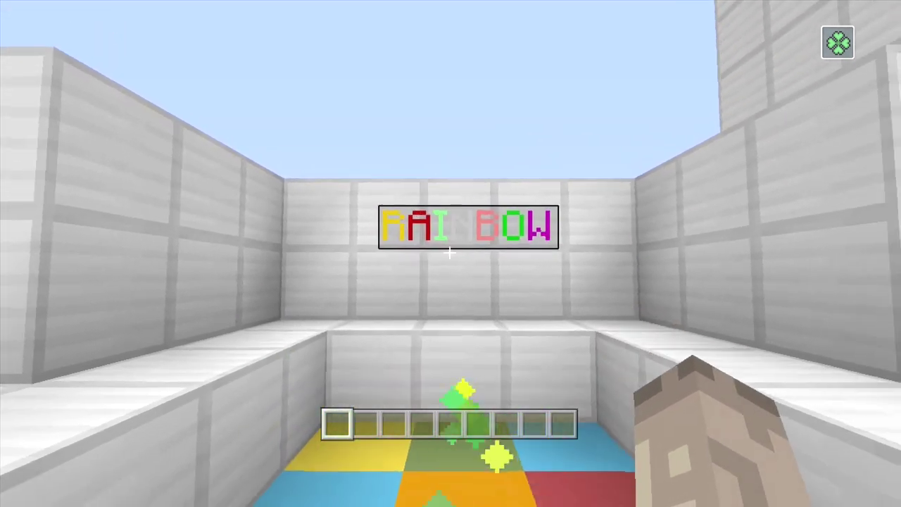
pyautogui.press('w')
pyautogui.press('a')
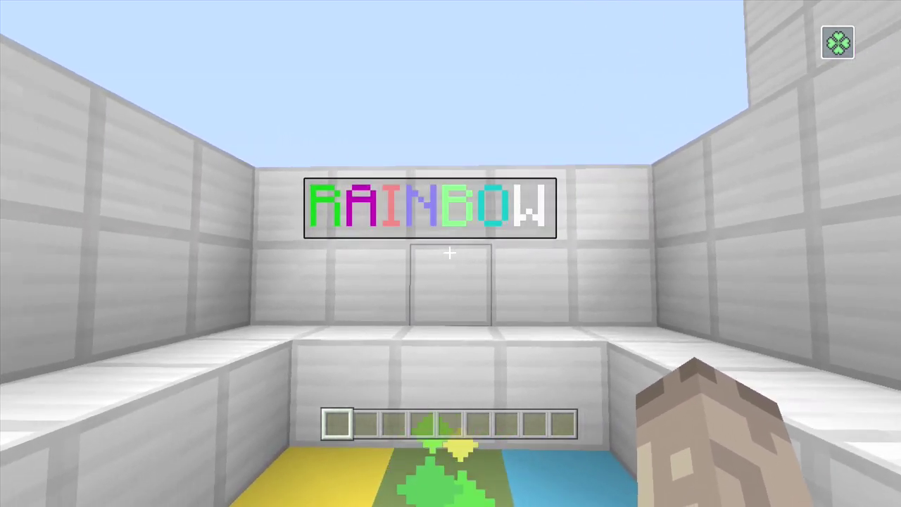
pyautogui.press('s')
pyautogui.press('w')
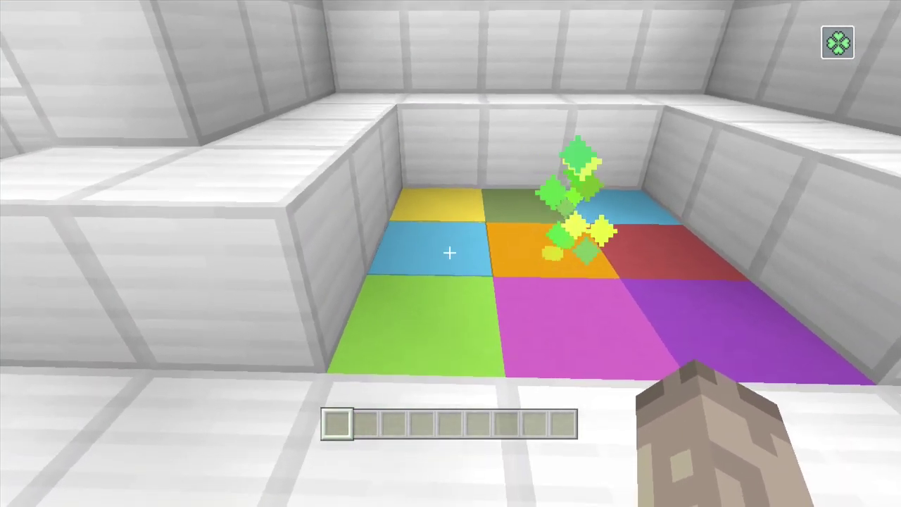
pyautogui.press('s')
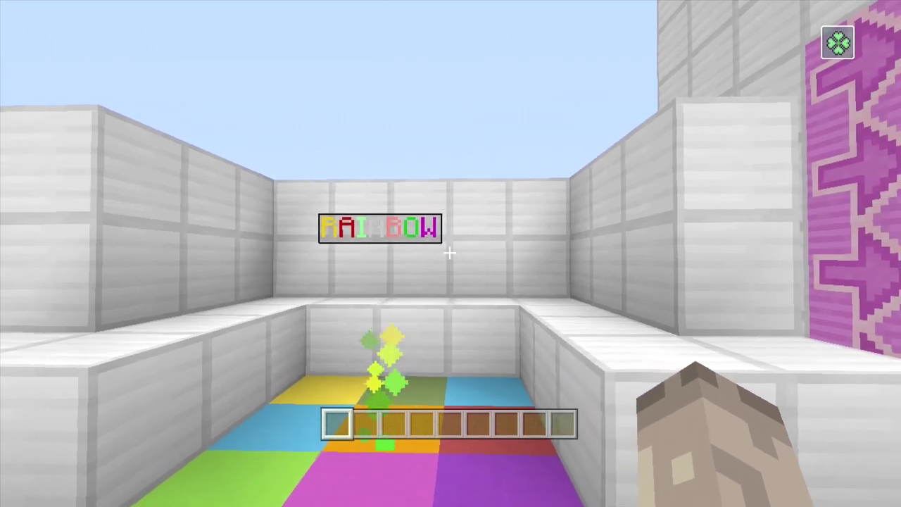
# Examine the UP HERE! holograms in front of the ladder and go up to the chest
pyautogui.press('w')
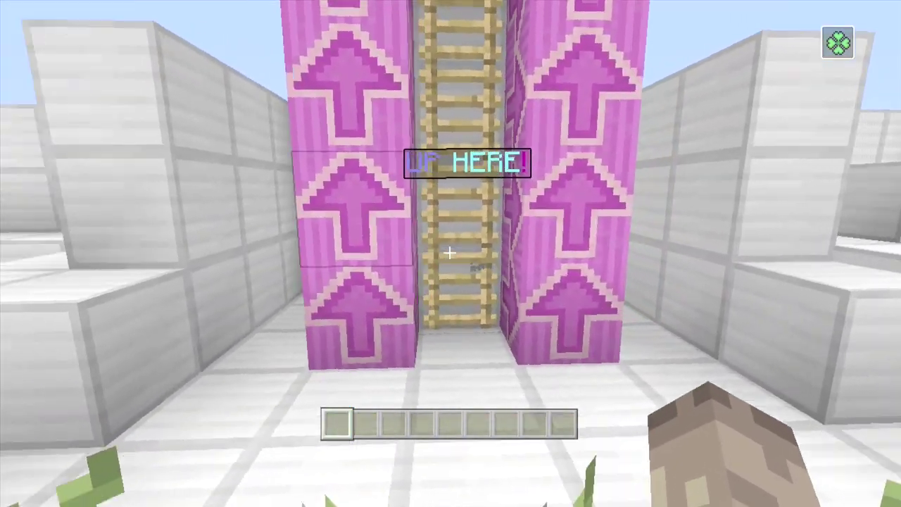
pyautogui.press('s')
pyautogui.press('w')
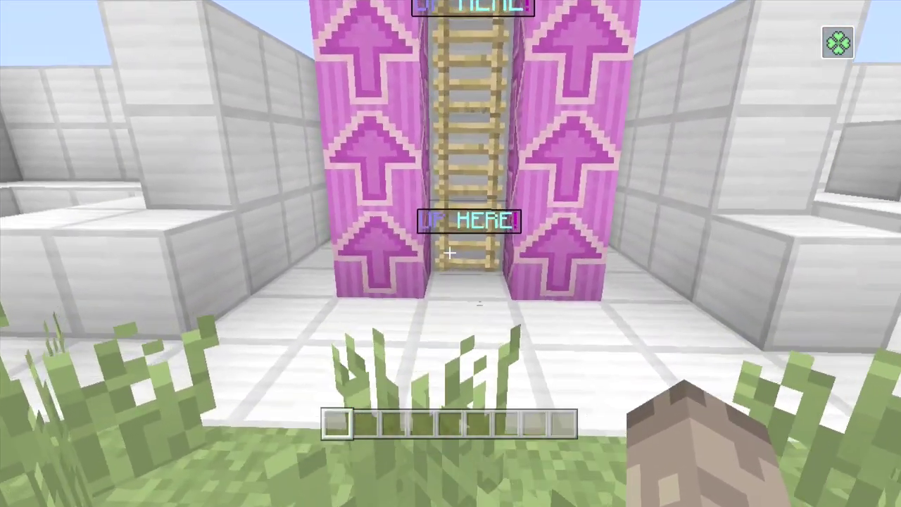
pyautogui.press('w')
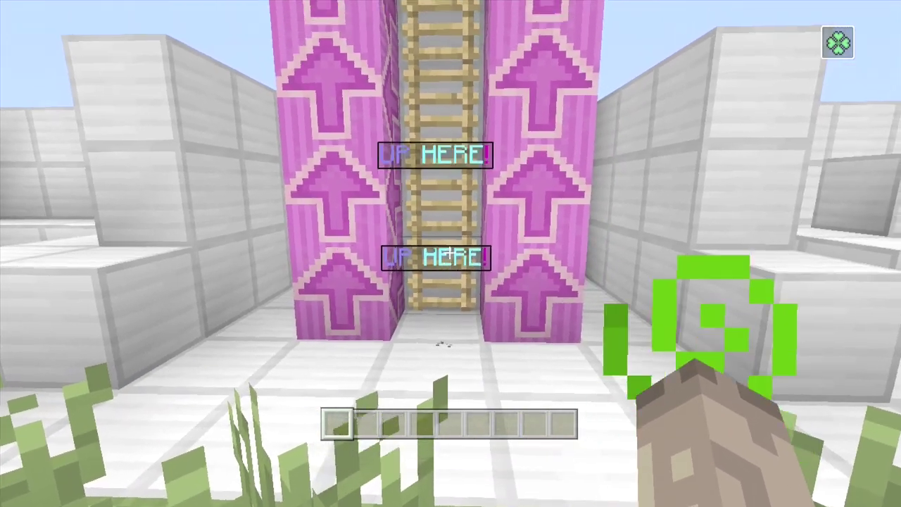
pyautogui.press('w')
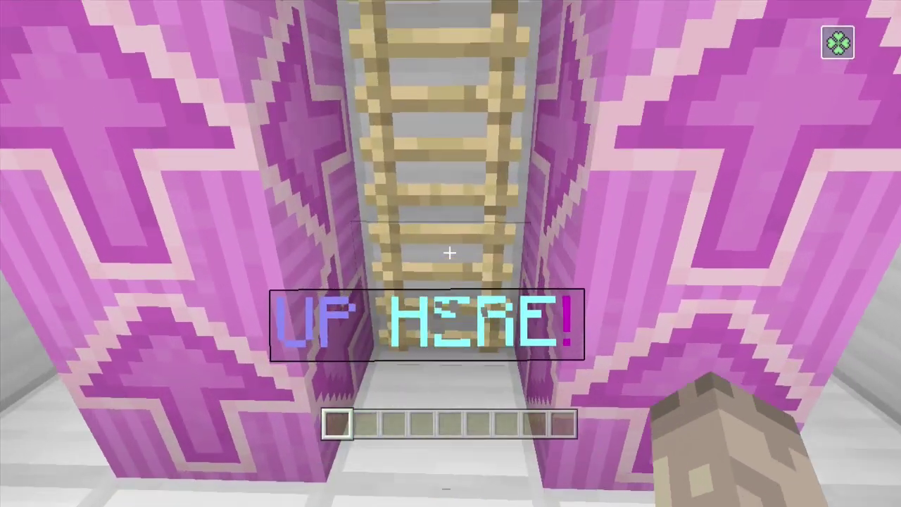
pyautogui.press('w')
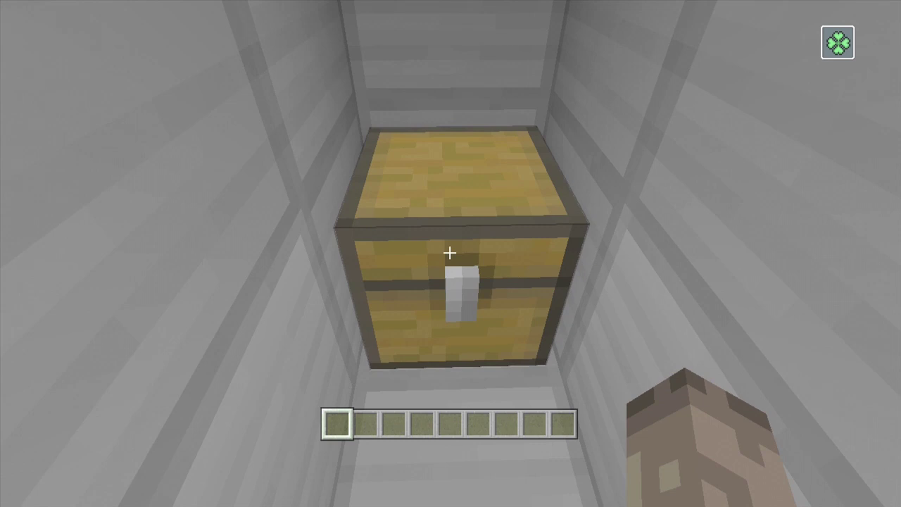
# Take the totem from the middle of the diamond-filled chest and drop it near the UP HERE! ladder
pyautogui.rightClick(450, 252)
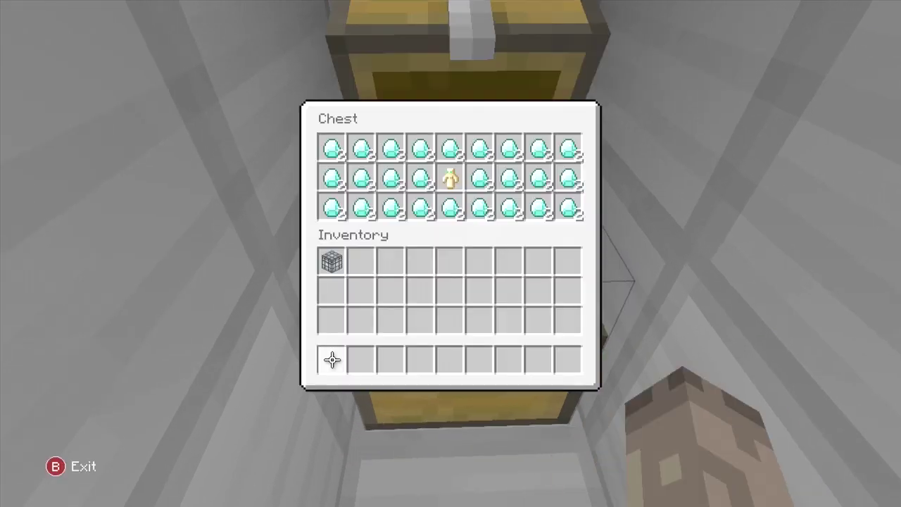
pyautogui.keyDown('shift'); pyautogui.click(450, 177); pyautogui.keyUp('shift')
pyautogui.press('Escape')
pyautogui.press('s')
pyautogui.press('9')
pyautogui.press('s')
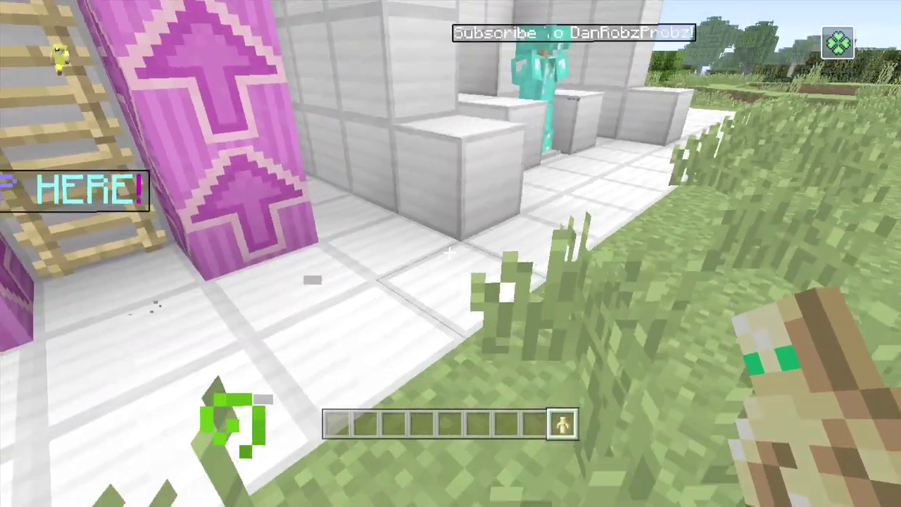
pyautogui.press('q')
# Examine the subscribe hologram above the diamond-armoured figure from several angles and cycle the camera perspective
pyautogui.press('w')
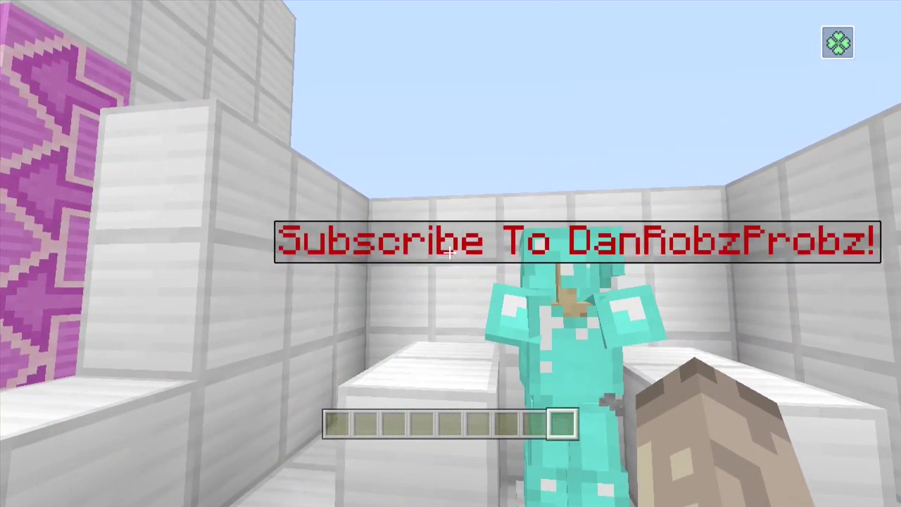
pyautogui.press('d')
pyautogui.press('a')
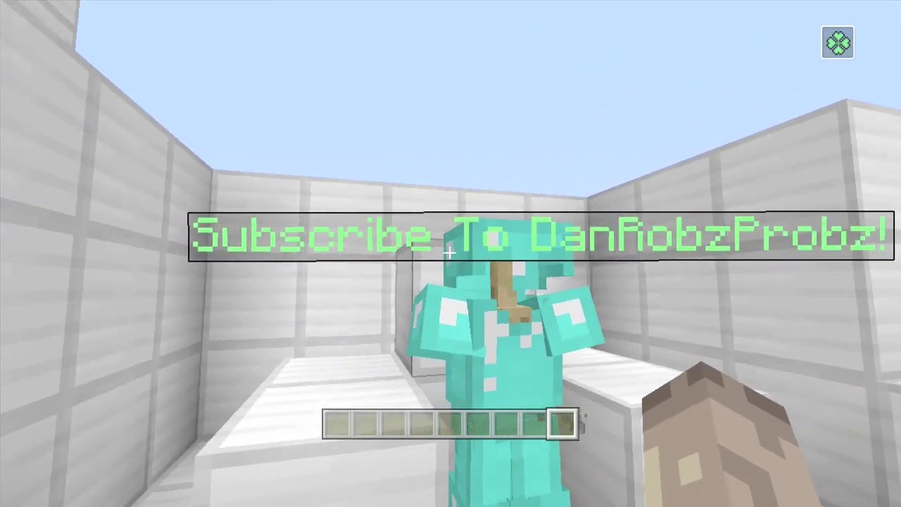
pyautogui.press('d')
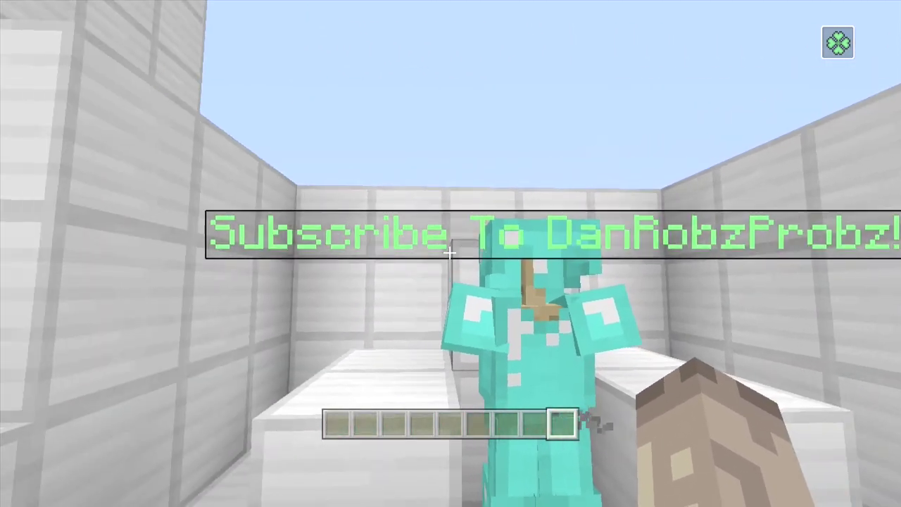
pyautogui.press('s')
pyautogui.press('F5')
pyautogui.press('F5')
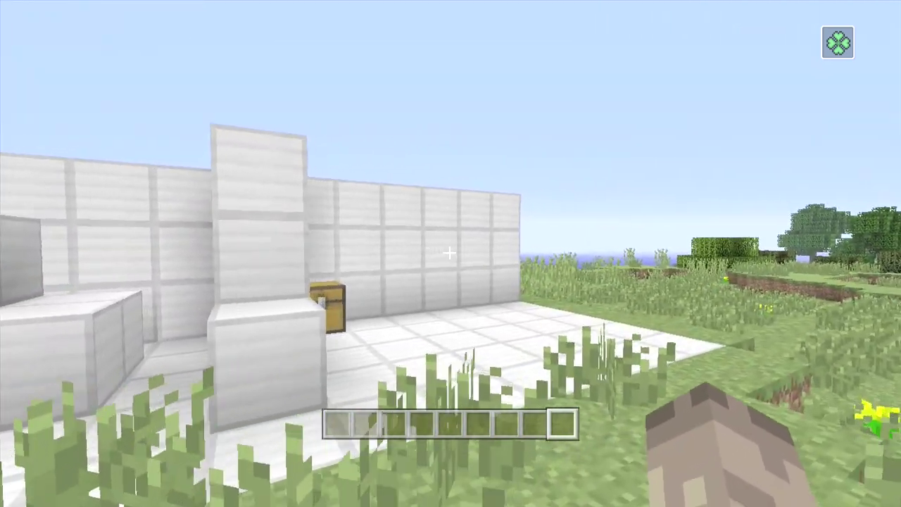
# Move the spawner to the hotbar, dig a hole in the white floor near the chest and place the spawner in it
pyautogui.press('e')
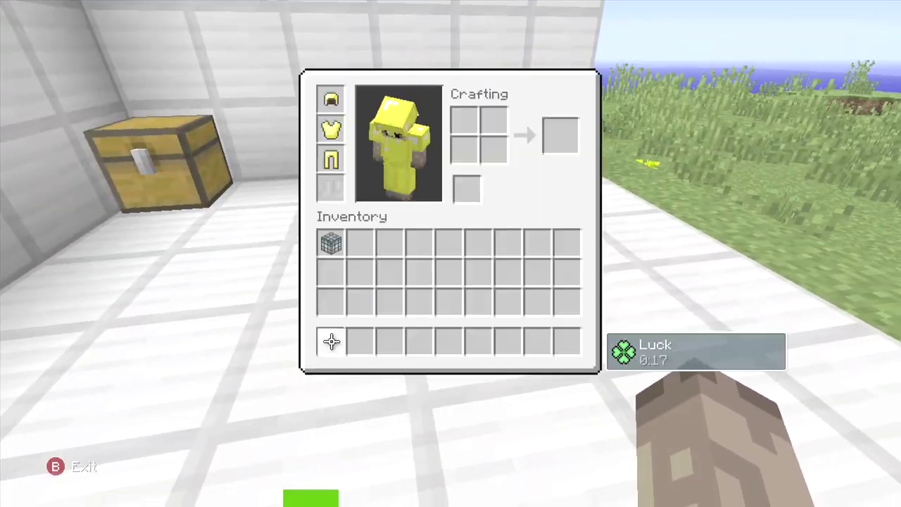
pyautogui.keyDown('shift'); pyautogui.click(331, 242); pyautogui.keyUp('shift')
pyautogui.press('e')
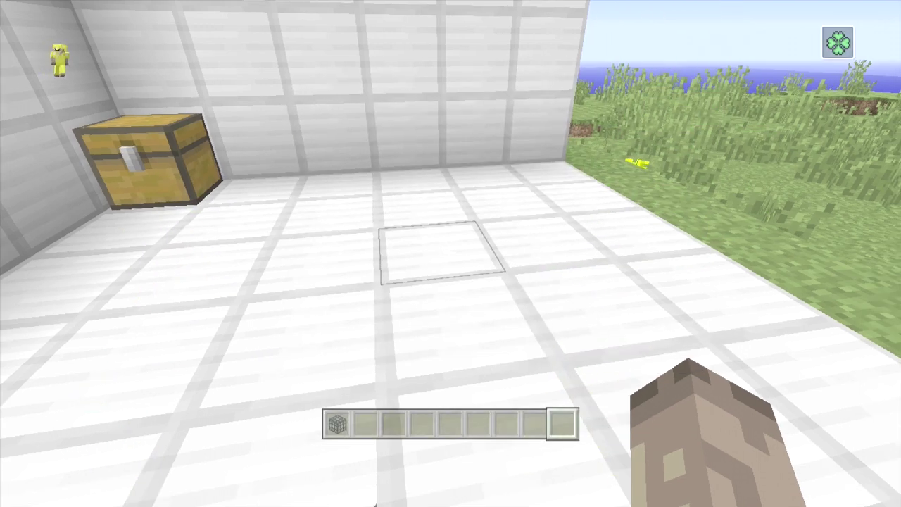
pyautogui.scroll(6, 450, 254)
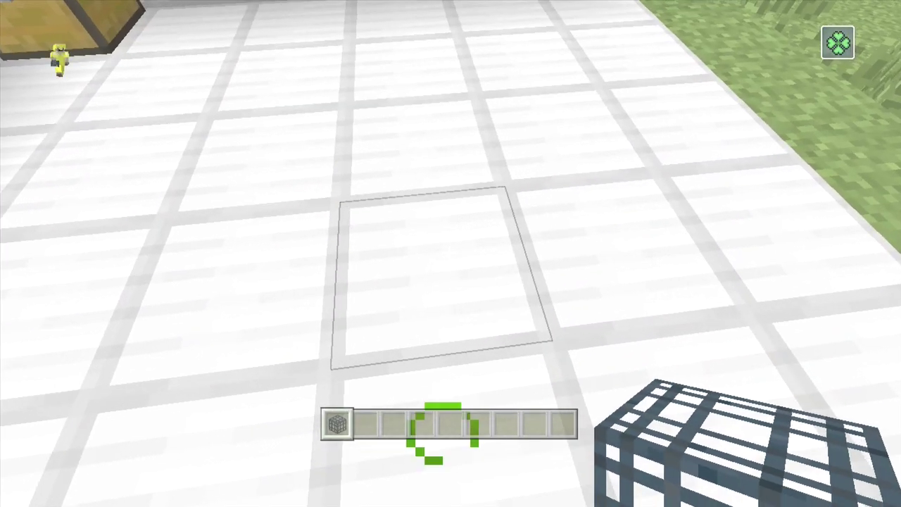
pyautogui.click(449, 252)
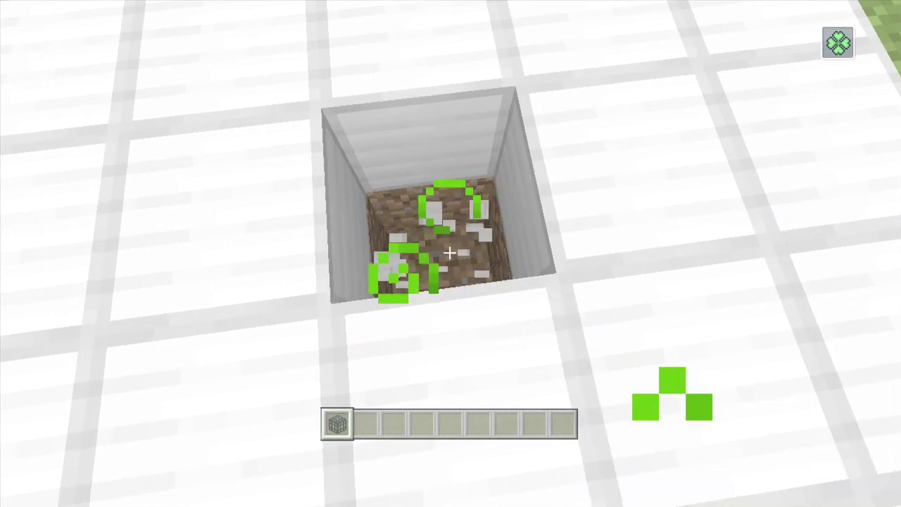
pyautogui.rightClick(449, 252)
# Find the pink lingering healing potion among the last Brewing items, add it to the hotbar and hold it
pyautogui.press('e')
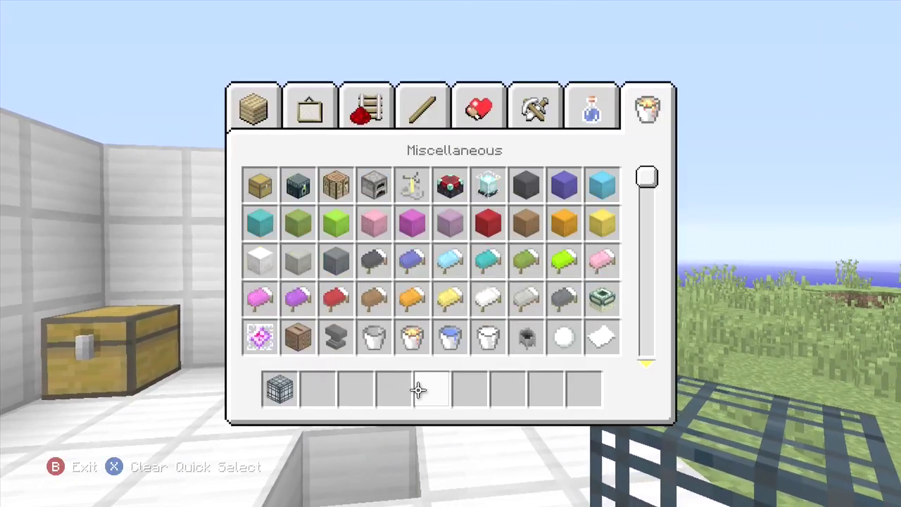
pyautogui.scroll(-5, 418, 389)
pyautogui.press('[')
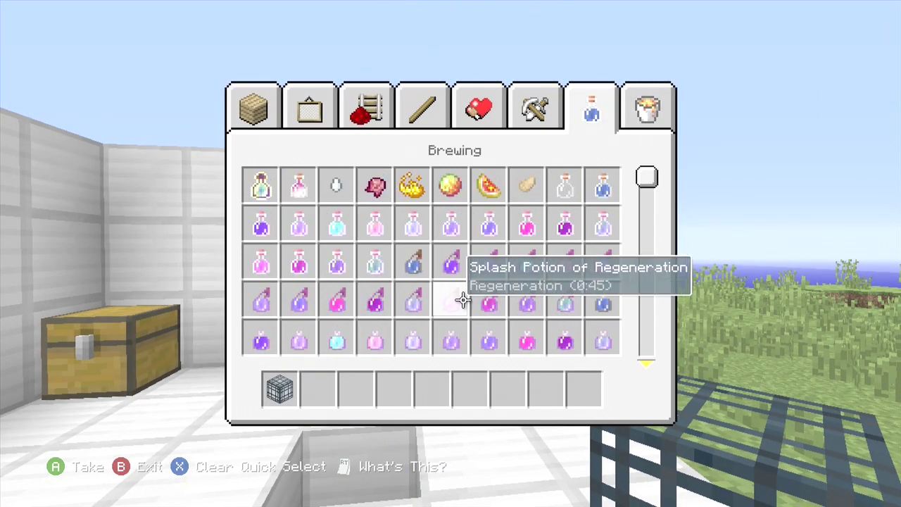
pyautogui.scroll(-5, 527, 297)
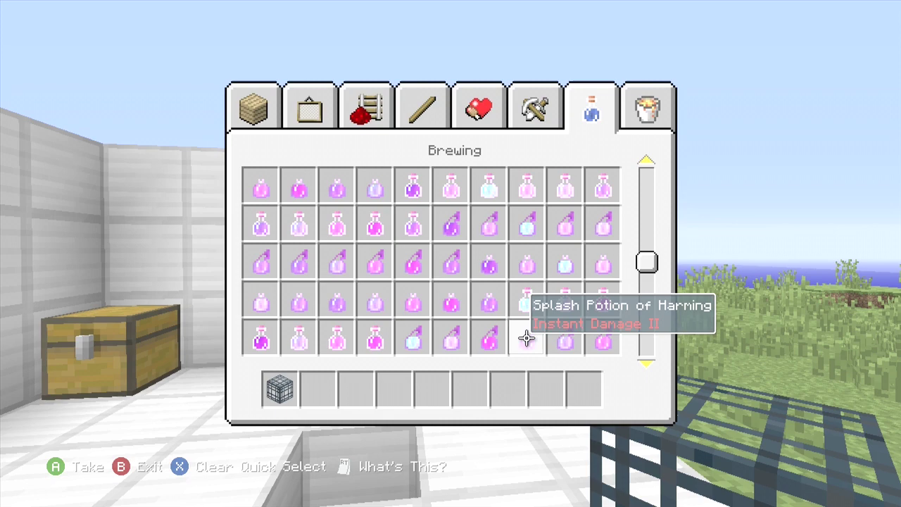
pyautogui.scroll(-5, 527, 338)
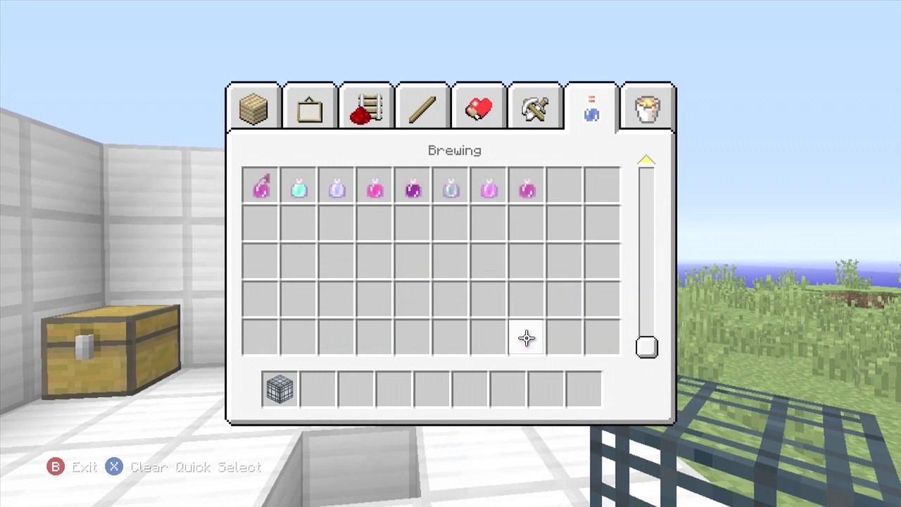
pyautogui.click(374, 185)
pyautogui.press('Escape')
pyautogui.scroll(-1, 450, 254)
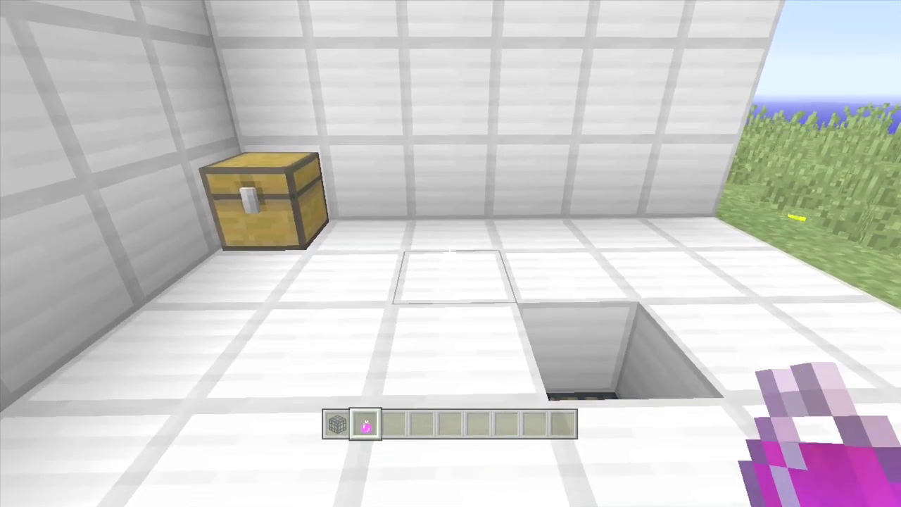
# Throw the lingering potion onto the white floor near the spawner hole and cycle the camera perspective
pyautogui.rightClick(450, 254)
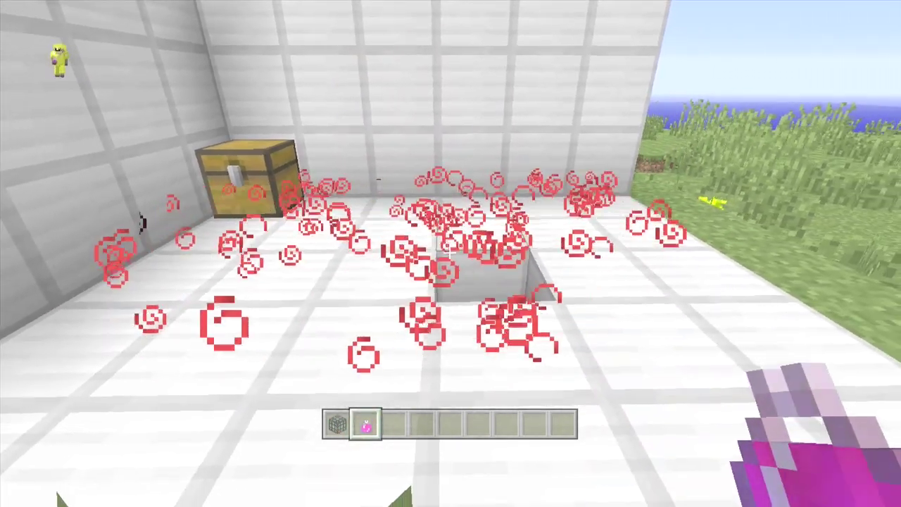
pyautogui.press('F5')
pyautogui.press('F5')
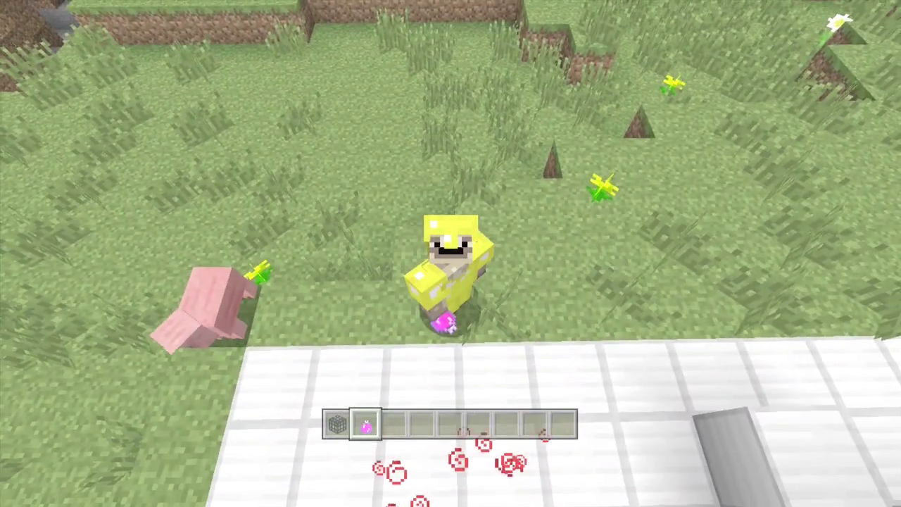
pyautogui.press('F5')
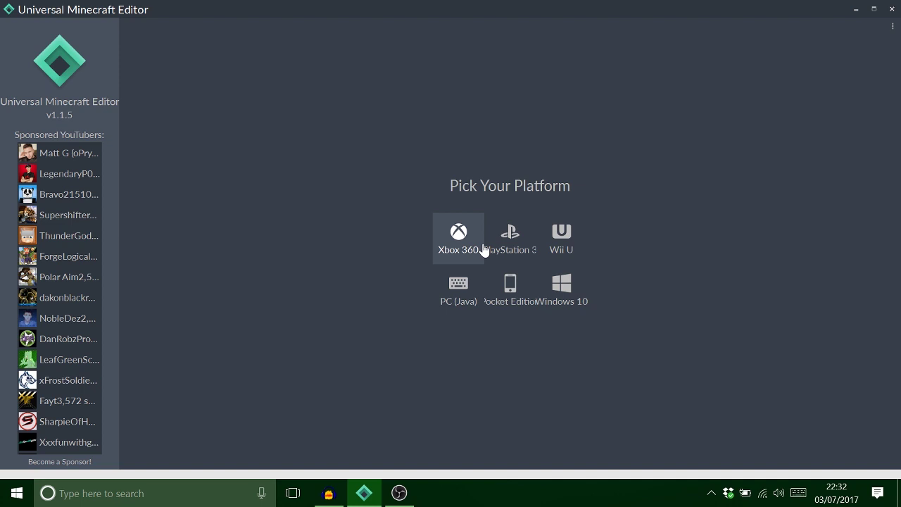
# Switch to Universal Minecraft Editor, open the Xbox 360 save Advanced Holograms and go to the listed player's chunk
pyautogui.click(475, 253)
pyautogui.moveTo(520, 184); pyautogui.dragTo(519, 264)
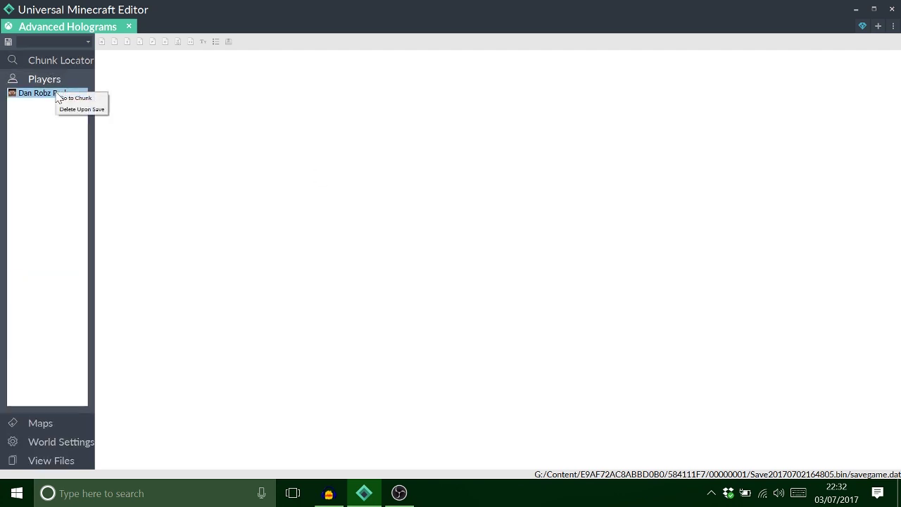
pyautogui.click(67, 105)
# Inspect the unnamed Area Effect Cloud in the chunk's Entities and copy that entry
pyautogui.click(131, 75)
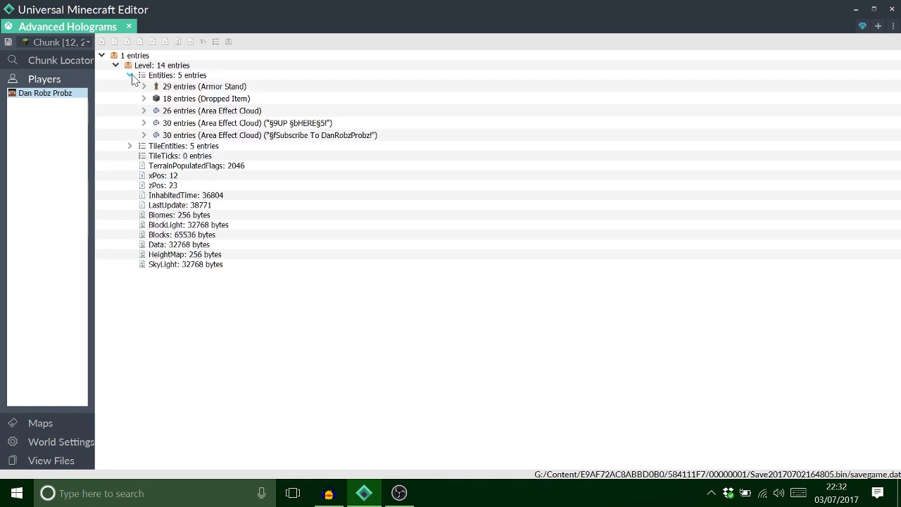
pyautogui.click(169, 113)
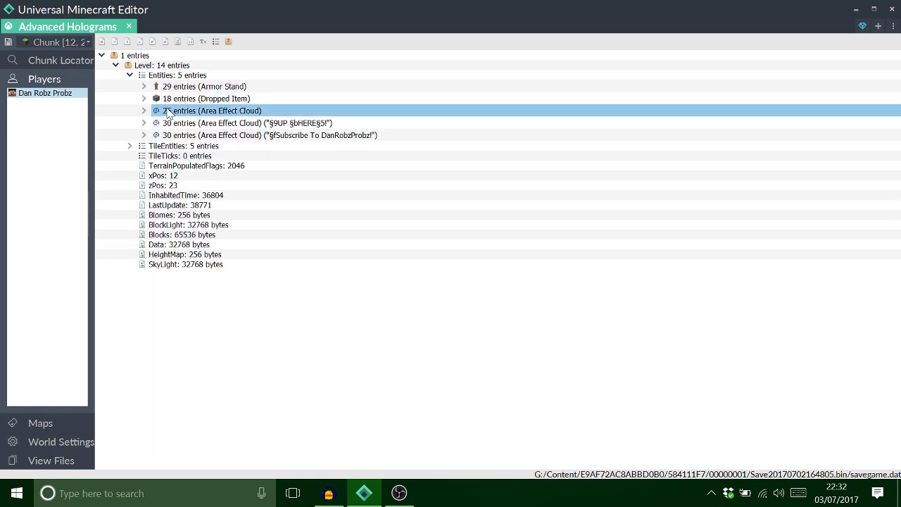
pyautogui.click(144, 110)
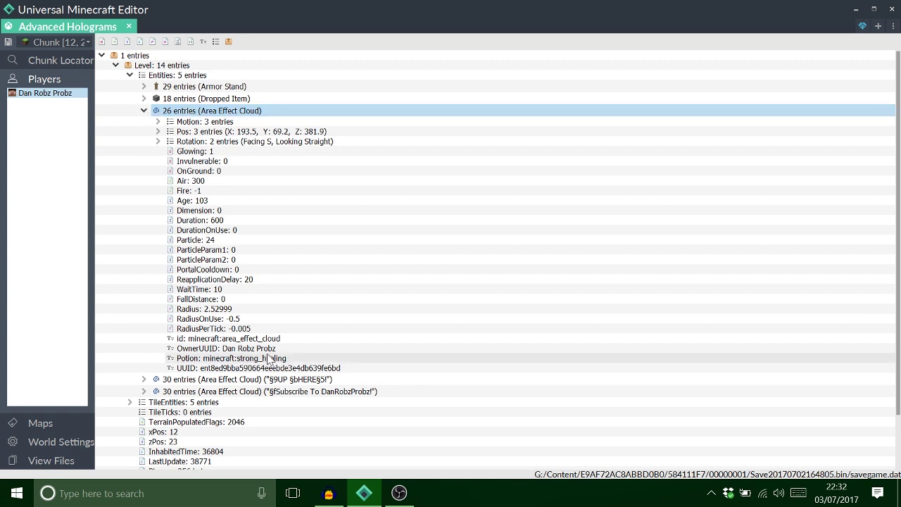
# Locate the Mob Spawner at x 192, y 67, z 380 under TileEntities and delete its pig SpawnData
pyautogui.click(129, 76)
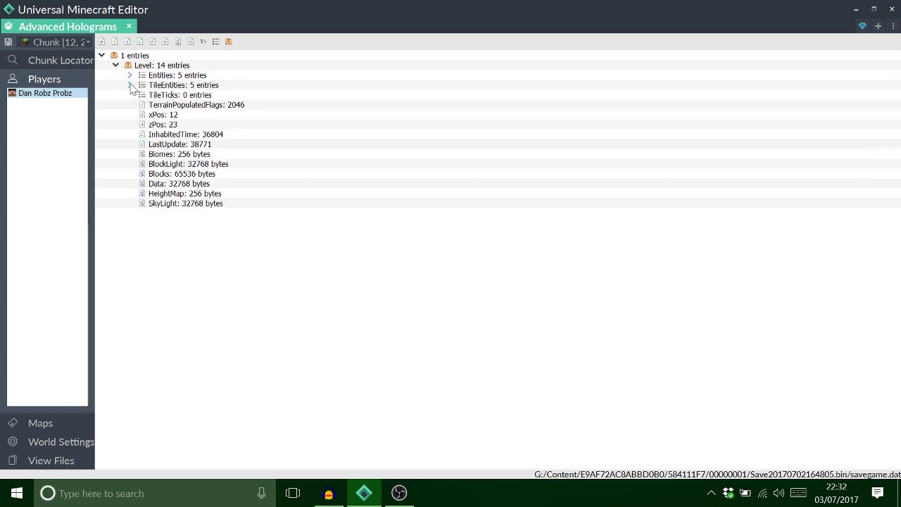
pyautogui.click(130, 85)
pyautogui.click(143, 104)
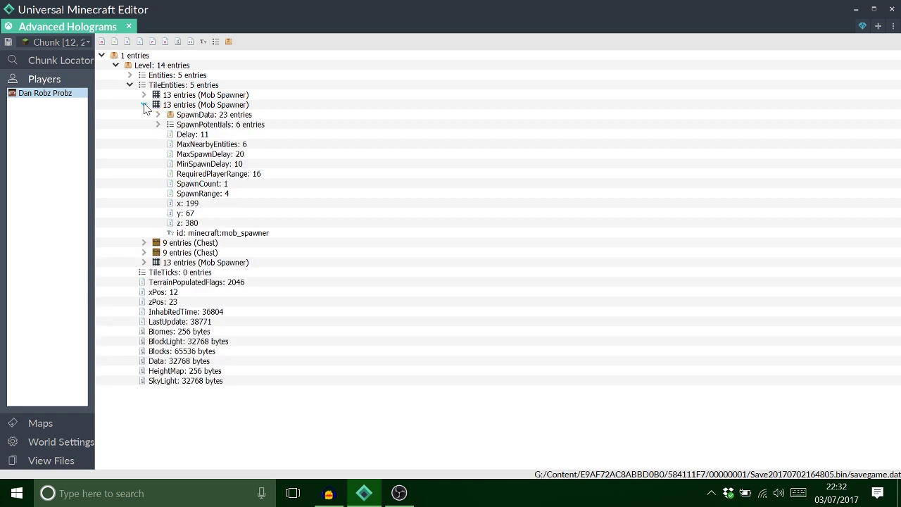
pyautogui.click(144, 104)
pyautogui.click(143, 134)
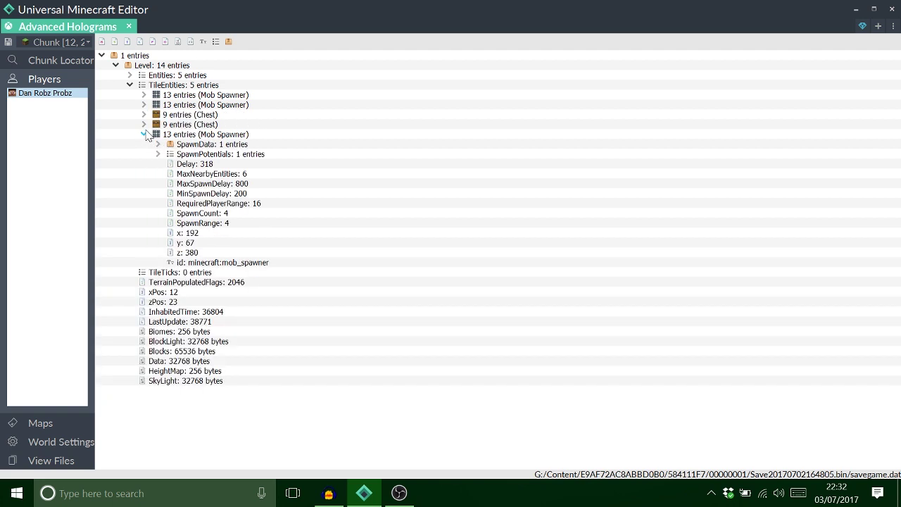
pyautogui.click(157, 145)
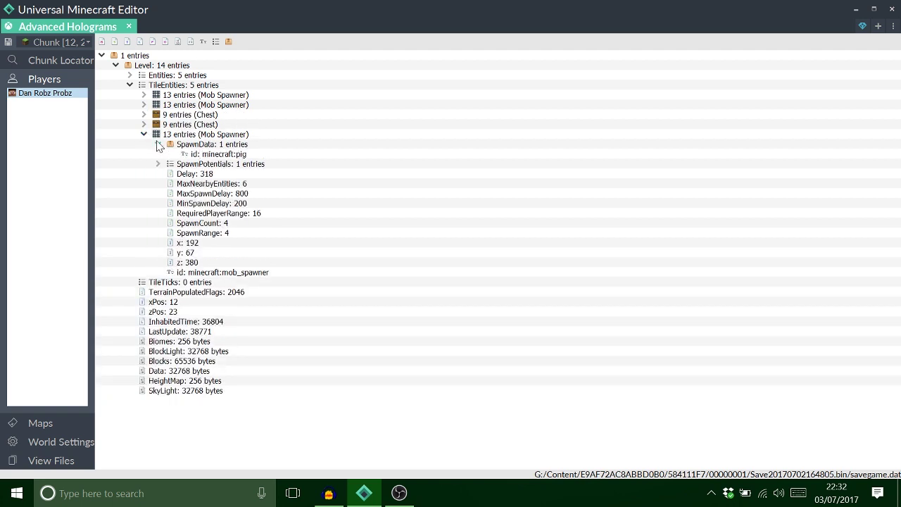
pyautogui.click(158, 144)
pyautogui.click(179, 145)
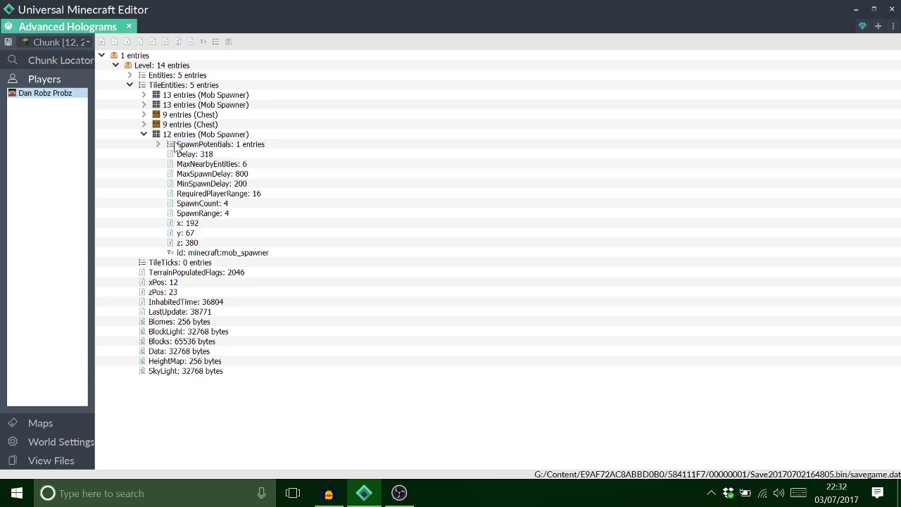
# Paste the copied Area Effect Cloud into that Mob Spawner and name the entry SpawnData
pyautogui.click(187, 135)
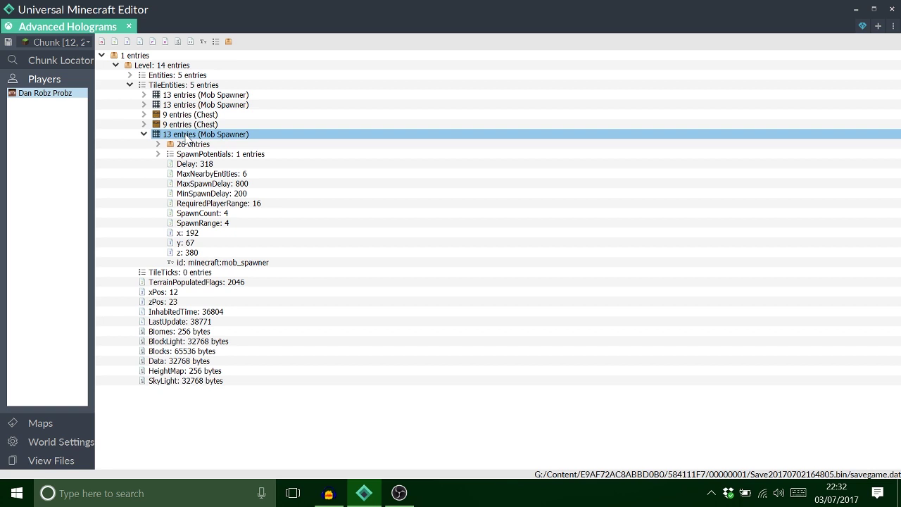
pyautogui.click(187, 142)
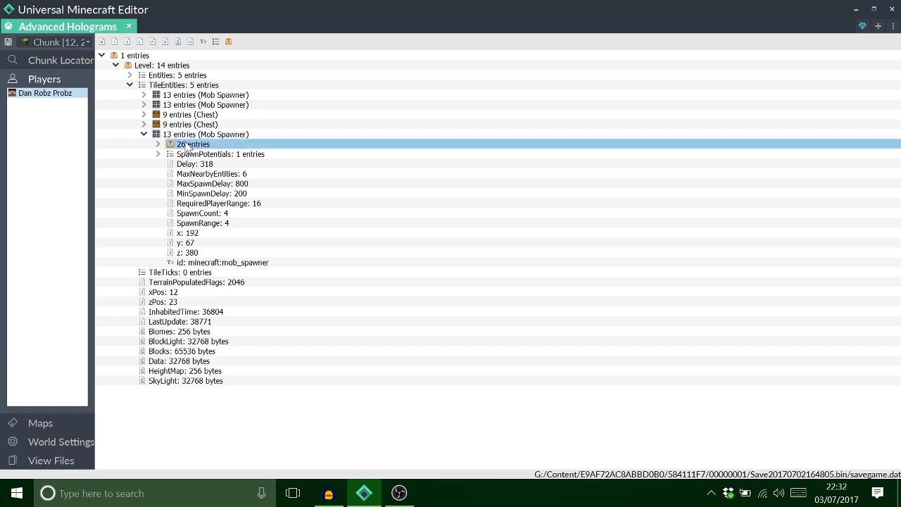
pyautogui.click(187, 145)
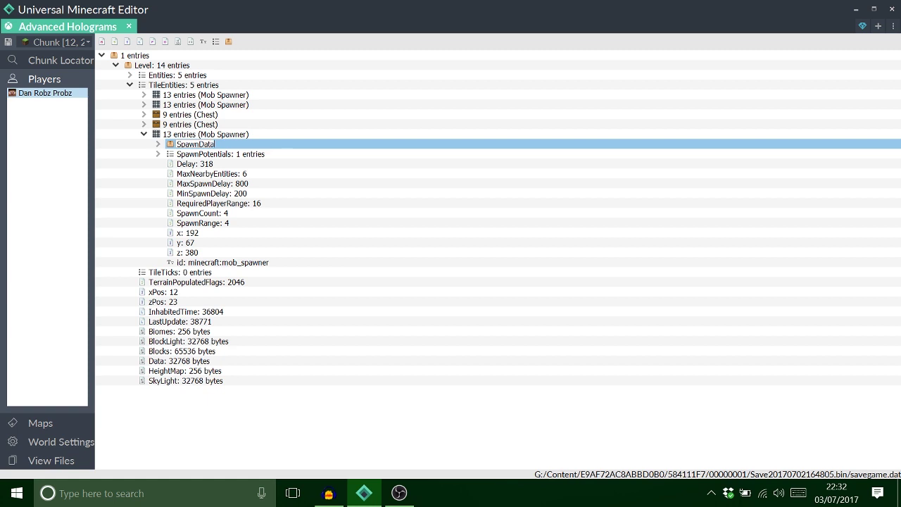
pyautogui.write('SpawnData')
pyautogui.press('Return')
# Set RadiusPerTick and RadiusOnUse to 0 and Radius to 0.1 in the spawner's new SpawnData
pyautogui.doubleClick(167, 144)
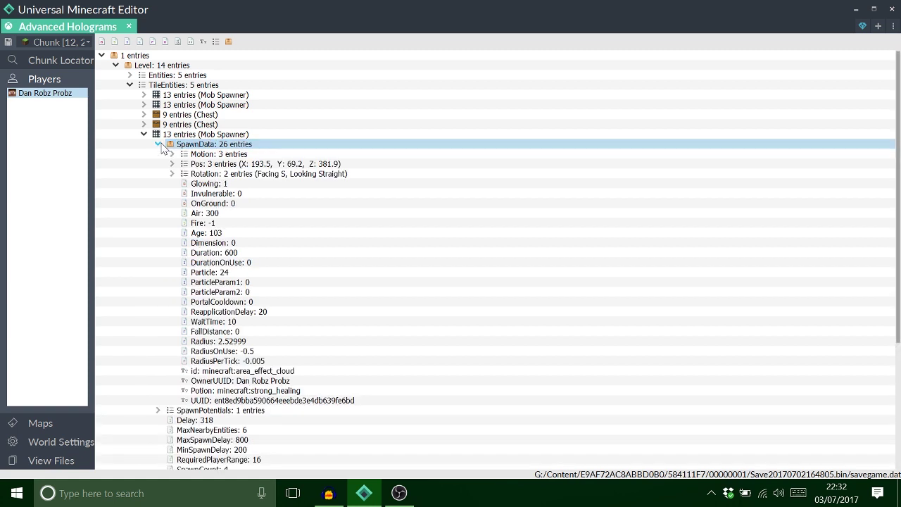
pyautogui.click(244, 364)
pyautogui.click(244, 364)
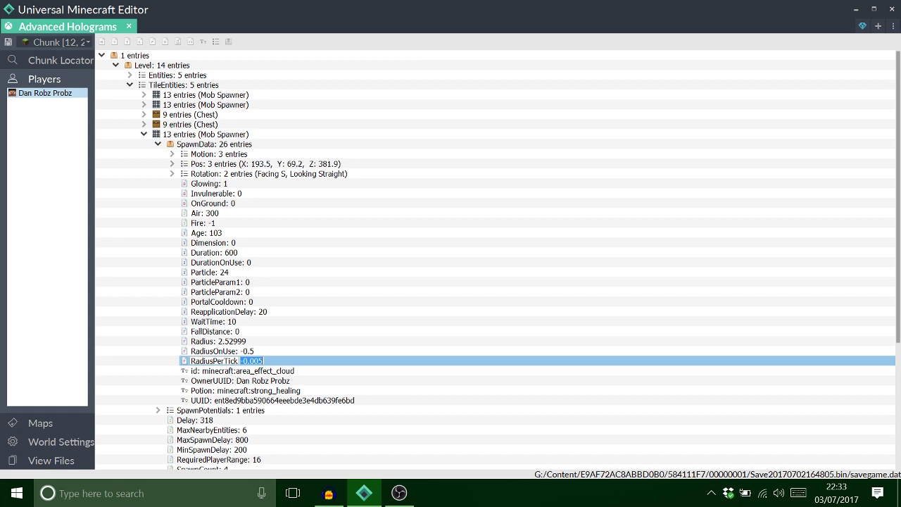
pyautogui.click(246, 350)
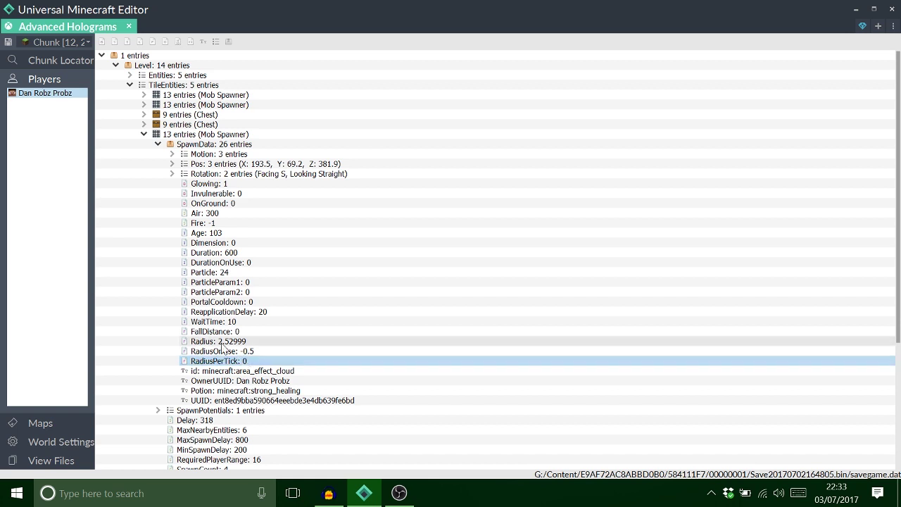
pyautogui.click(247, 350)
pyautogui.write('0')
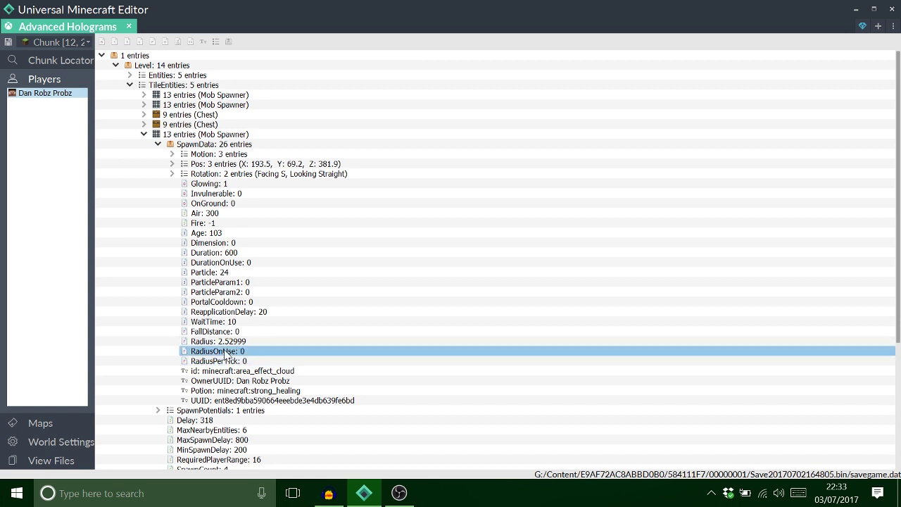
pyautogui.click(231, 341)
pyautogui.click(231, 341)
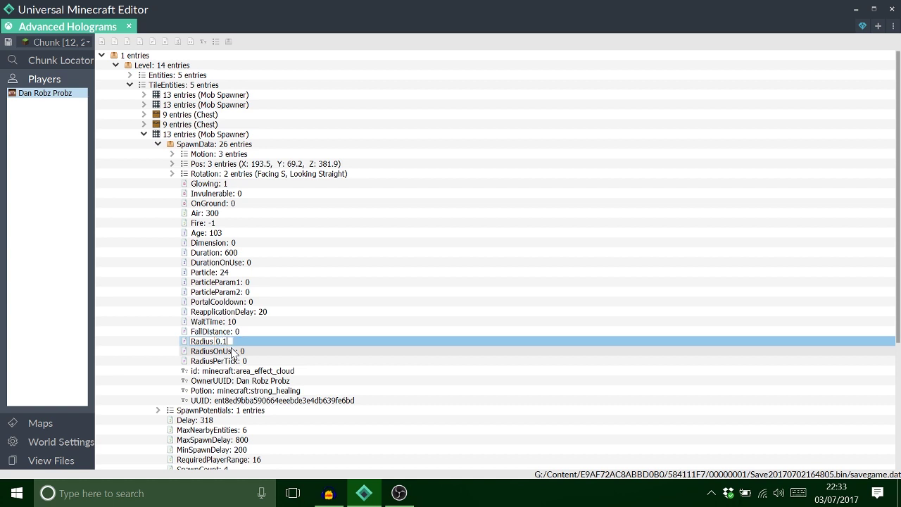
pyautogui.press('Return')
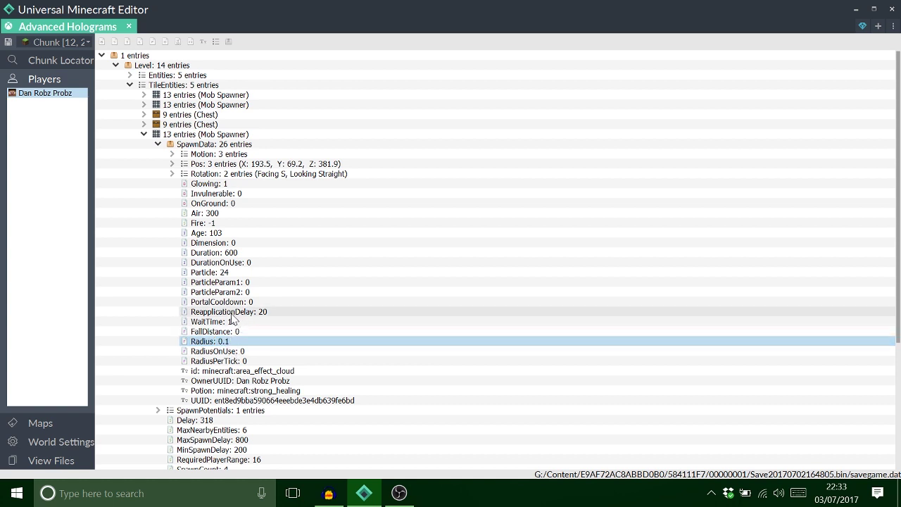
# Set the Age to 1 and the Duration to 20 in the spawner's SpawnData
pyautogui.doubleClick(212, 233)
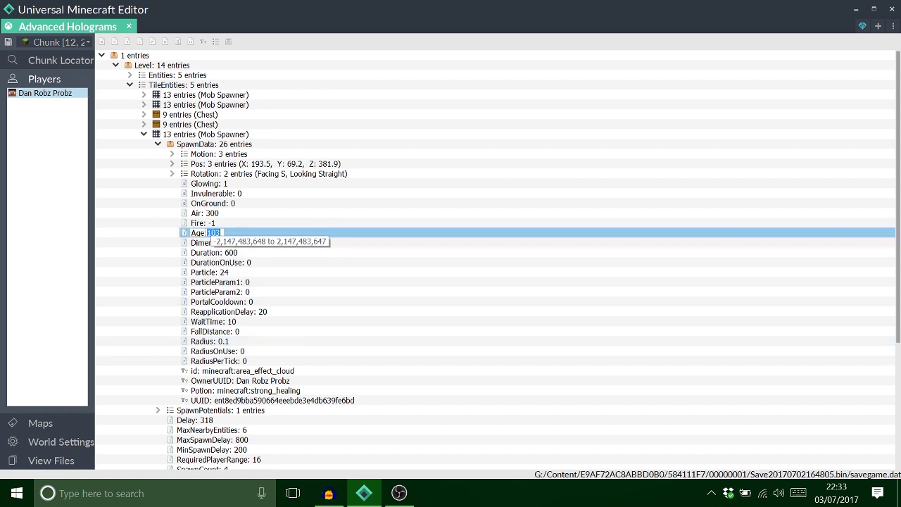
pyautogui.write('1')
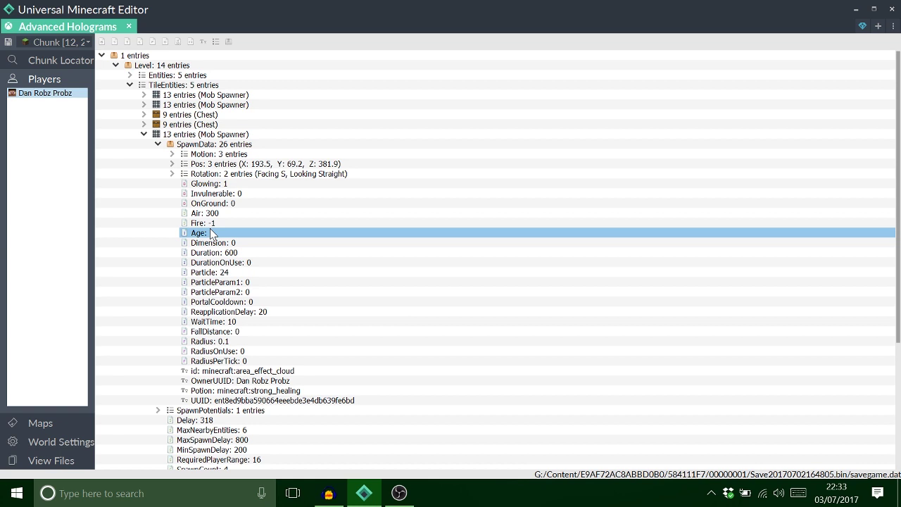
pyautogui.press('Return')
pyautogui.doubleClick(213, 253)
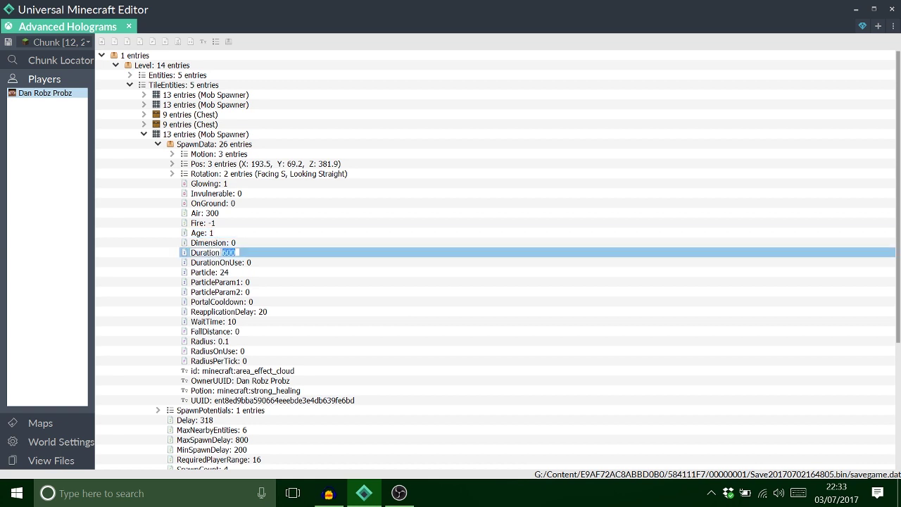
pyautogui.press('Return')
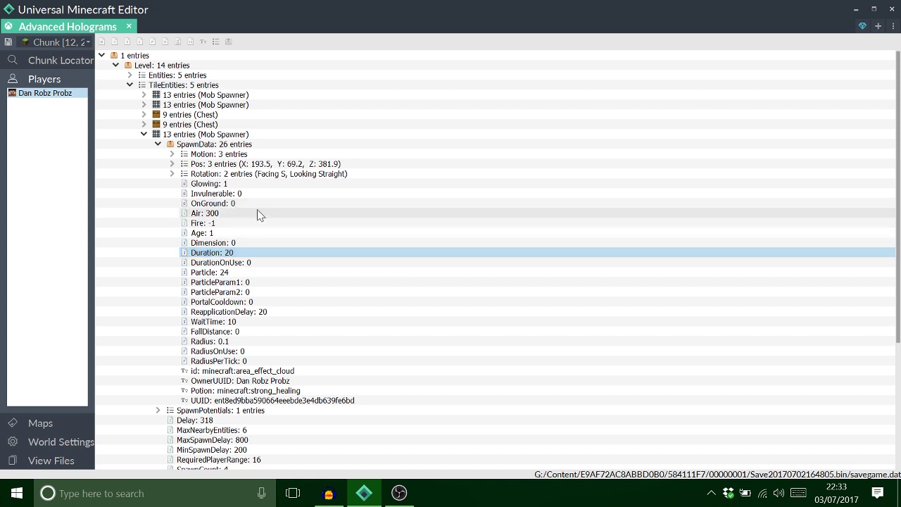
# Set the X and Z values of Pos in the spawner's SpawnData to 192 and 380
pyautogui.click(219, 186)
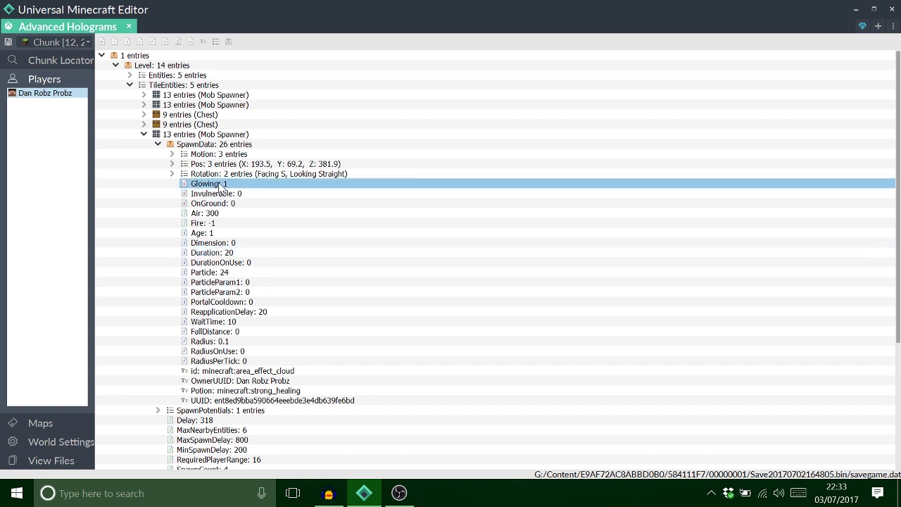
pyautogui.click(172, 164)
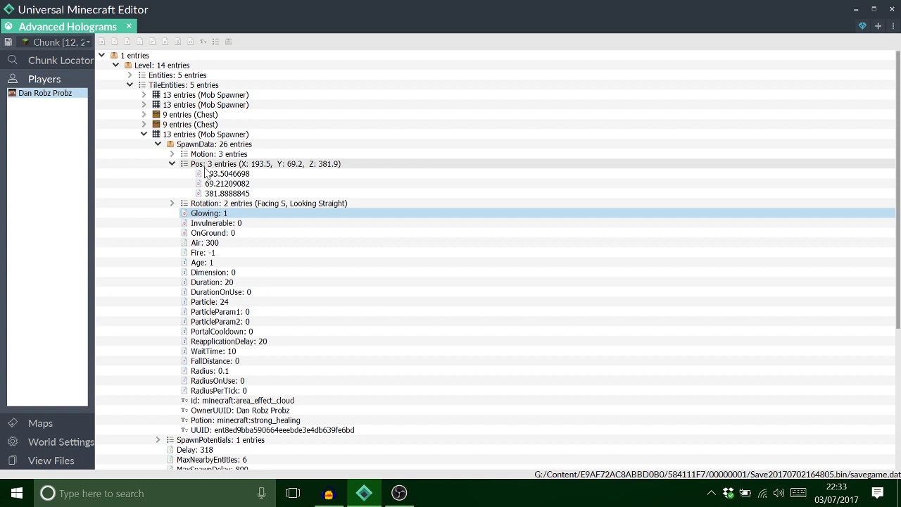
pyautogui.moveTo(897, 156); pyautogui.dragTo(897, 217)
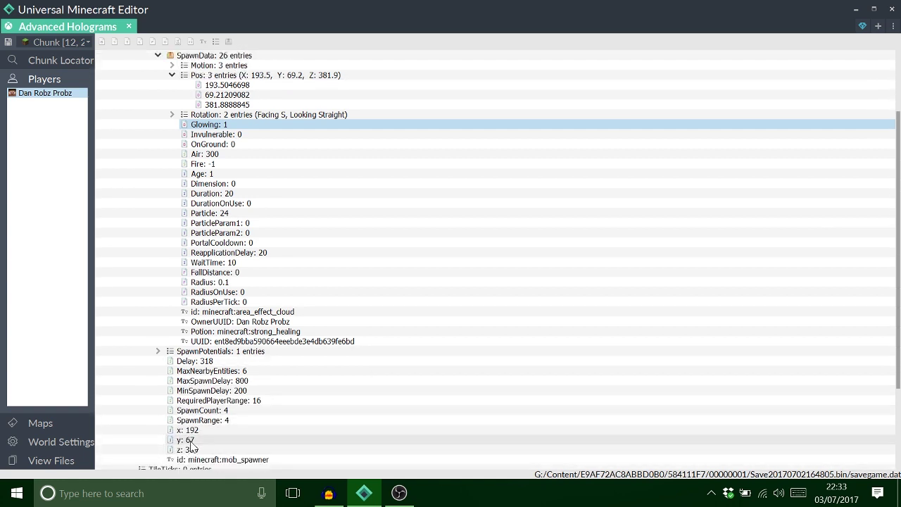
pyautogui.doubleClick(204, 85)
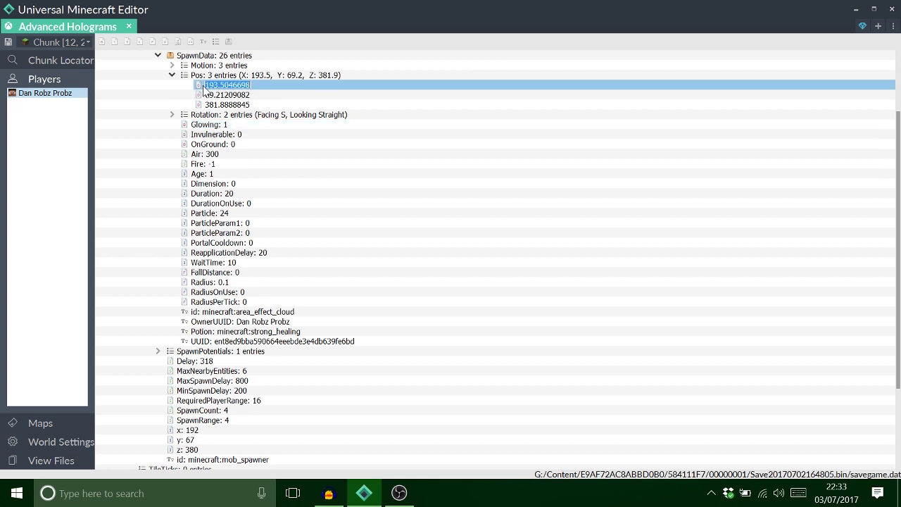
pyautogui.write('192')
pyautogui.press('Return')
pyautogui.click(227, 104)
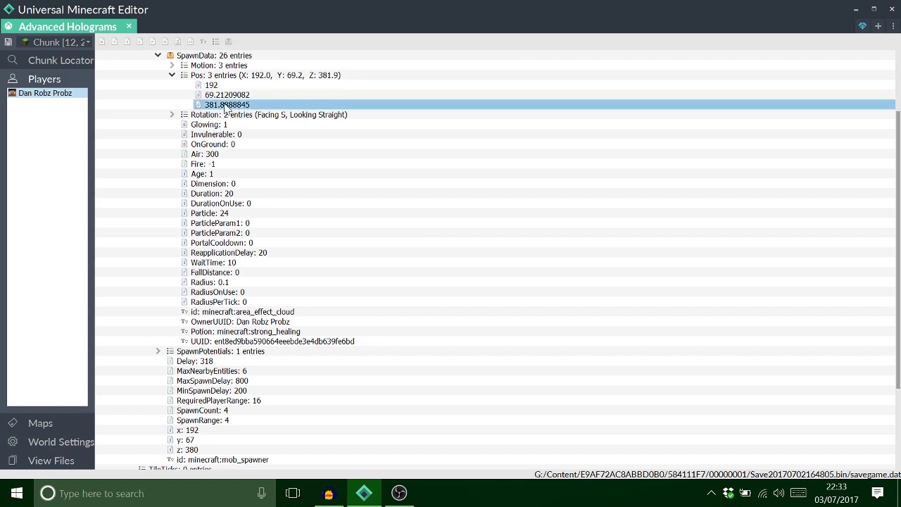
pyautogui.click(227, 105)
pyautogui.write('380')
pyautogui.press('Return')
# Set the Y value of Pos in the spawner's SpawnData to 70 and collapse the Pos list
pyautogui.click(228, 95)
pyautogui.click(227, 95)
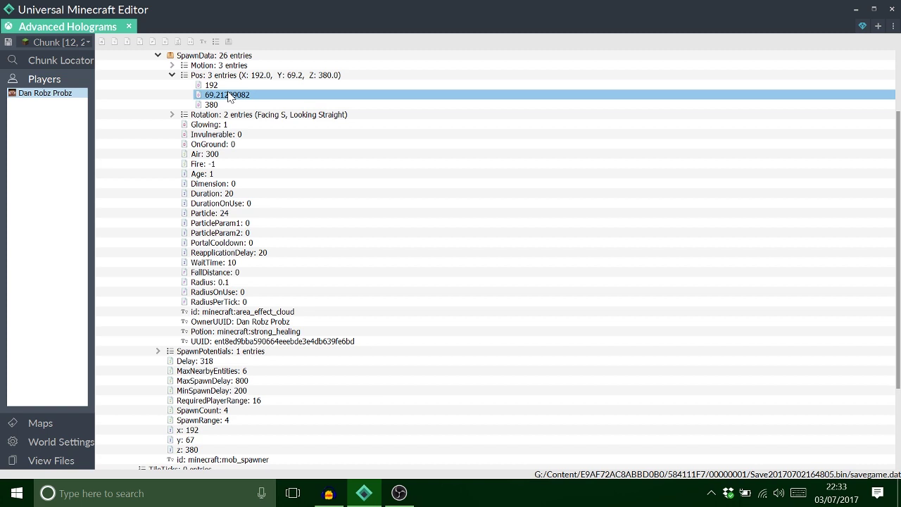
pyautogui.write('70')
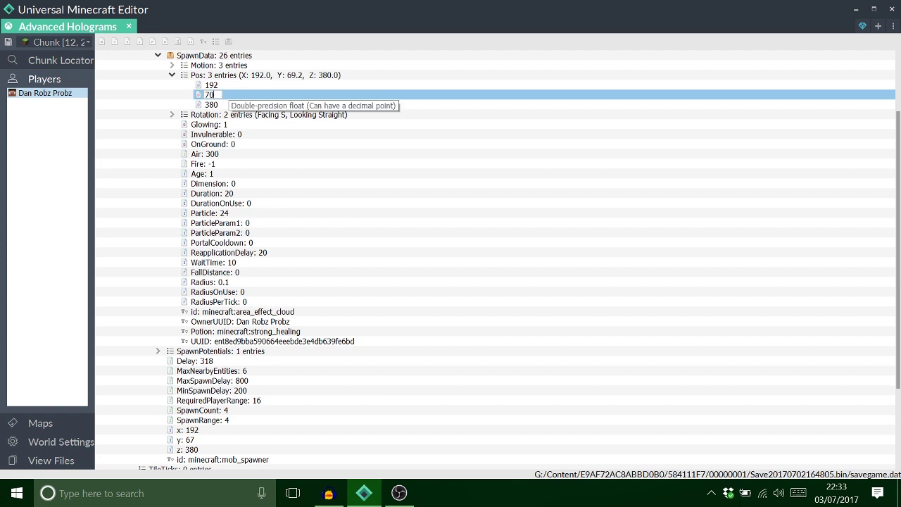
pyautogui.press('Return')
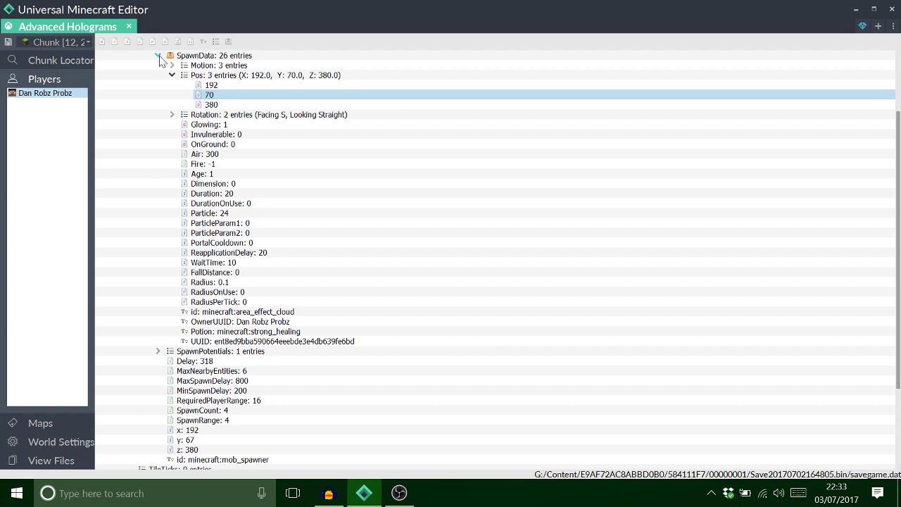
pyautogui.click(172, 74)
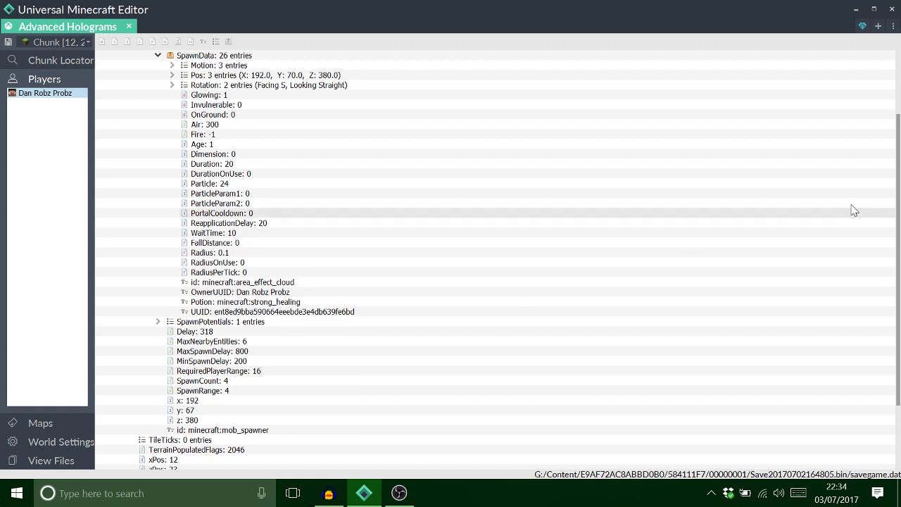
pyautogui.scroll(2, 898, 202)
pyautogui.moveTo(897, 202); pyautogui.dragTo(899, 182)
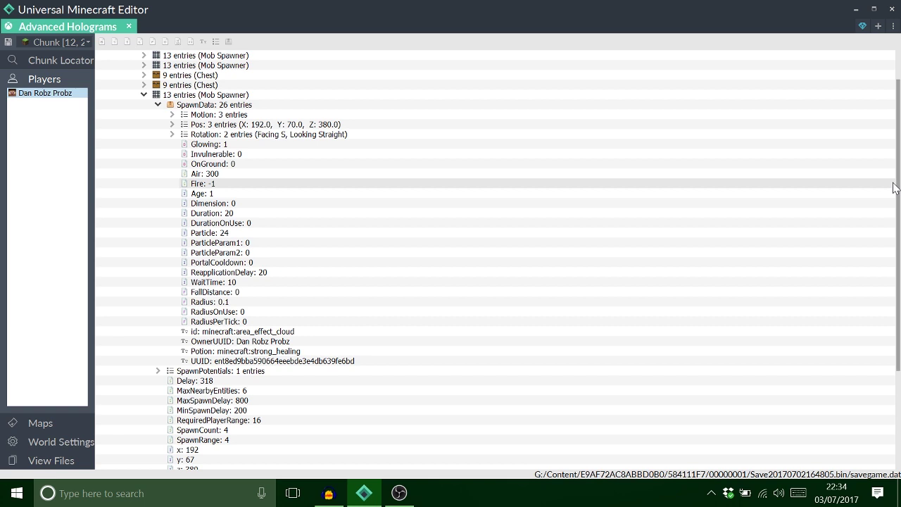
pyautogui.doubleClick(328, 363)
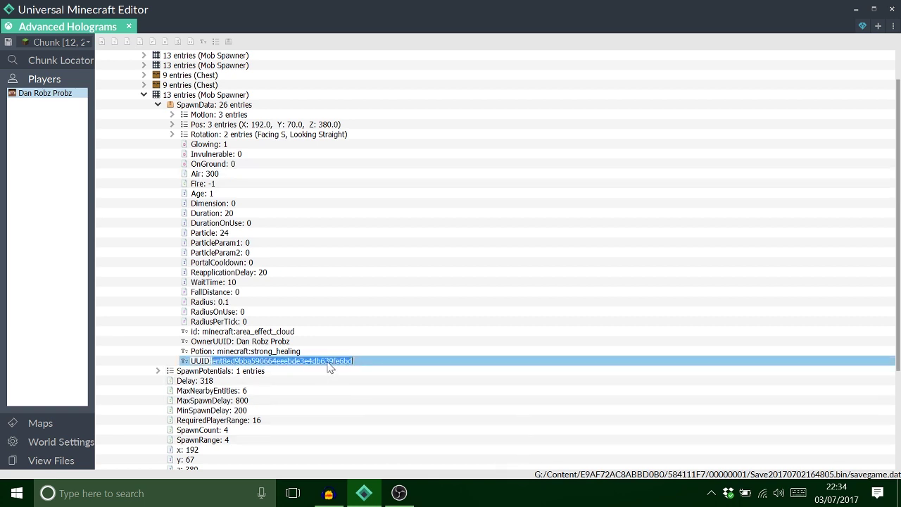
pyautogui.click(258, 343)
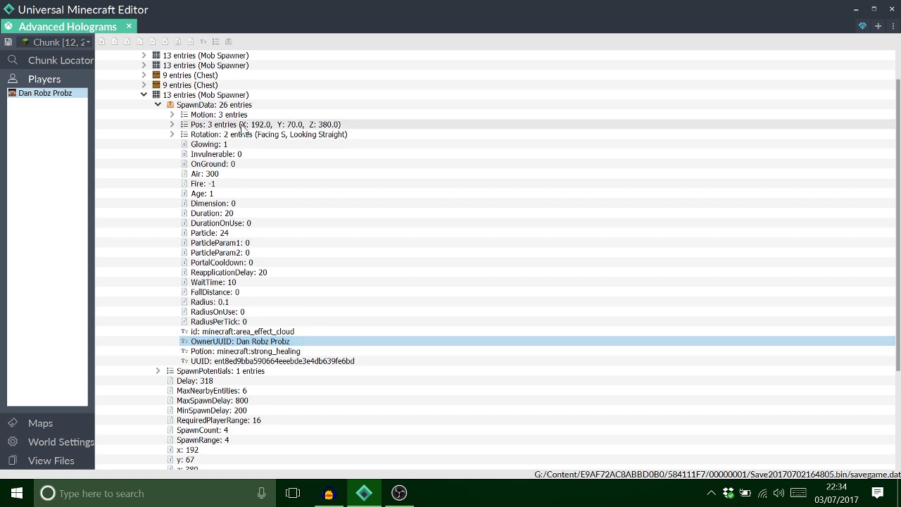
# Collapse SpawnData and set the Mob Spawner's Delay to 1 and MaxSpawnDelay to 20
pyautogui.click(159, 105)
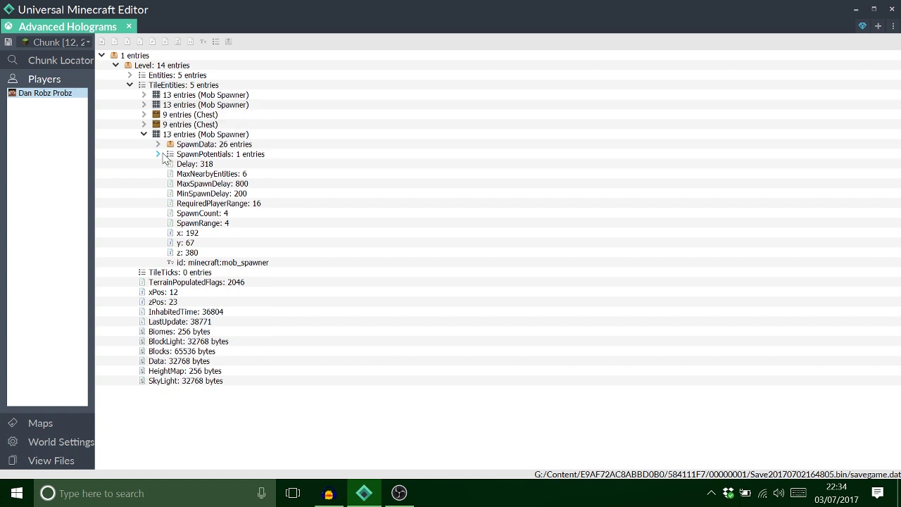
pyautogui.doubleClick(203, 164)
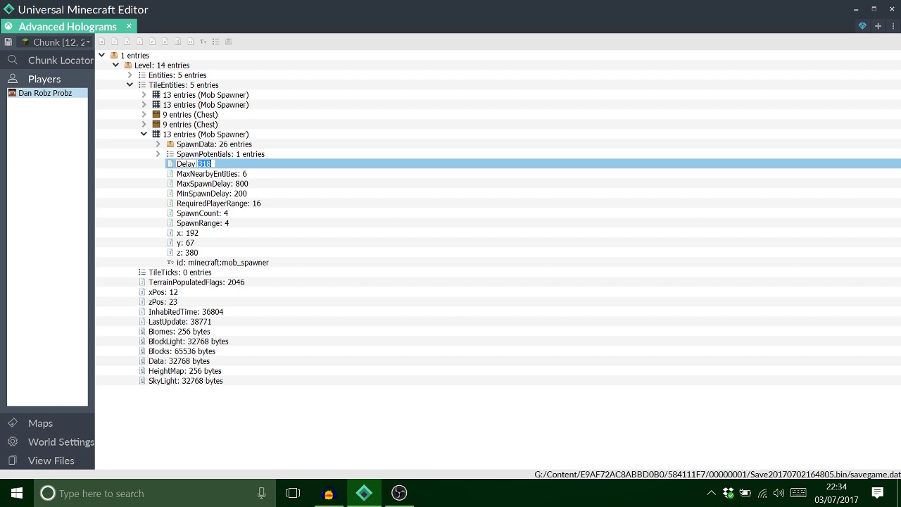
pyautogui.write('0')
pyautogui.press('BackSpace')
pyautogui.write('1')
pyautogui.press('Return')
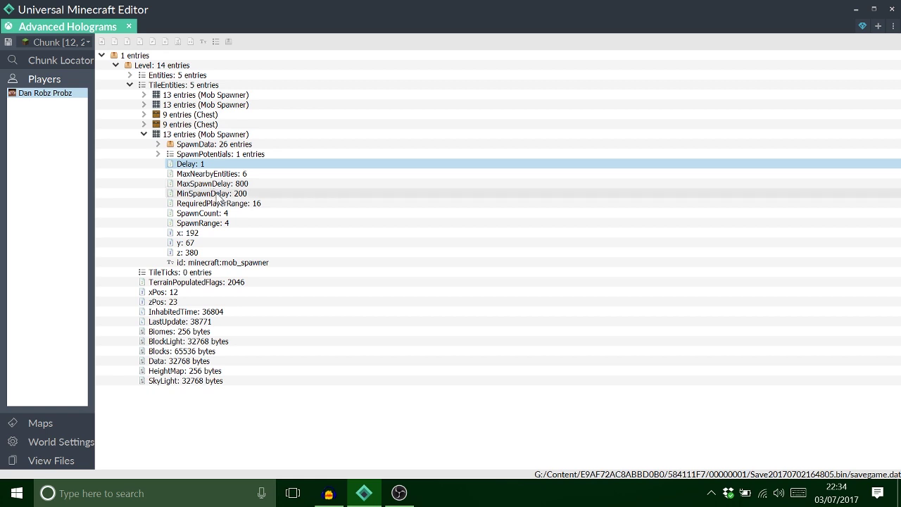
pyautogui.doubleClick(213, 183)
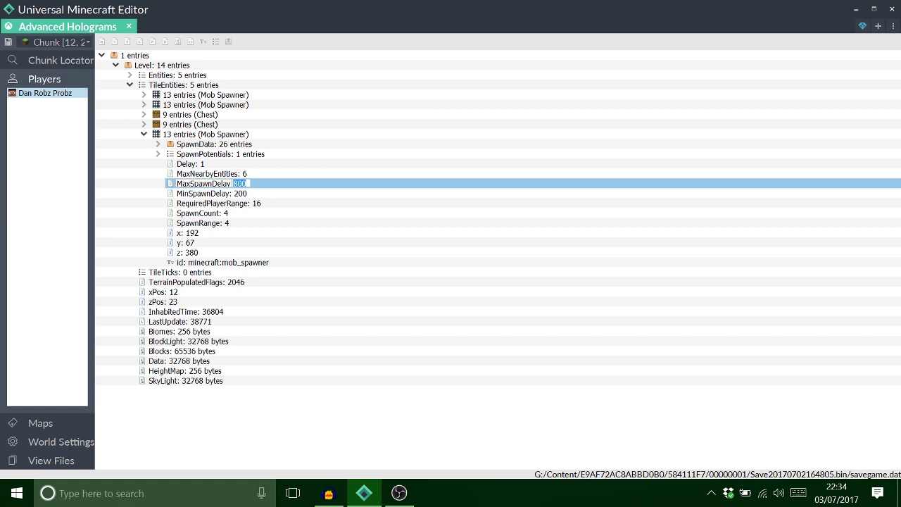
pyautogui.write('20')
pyautogui.press('Return')
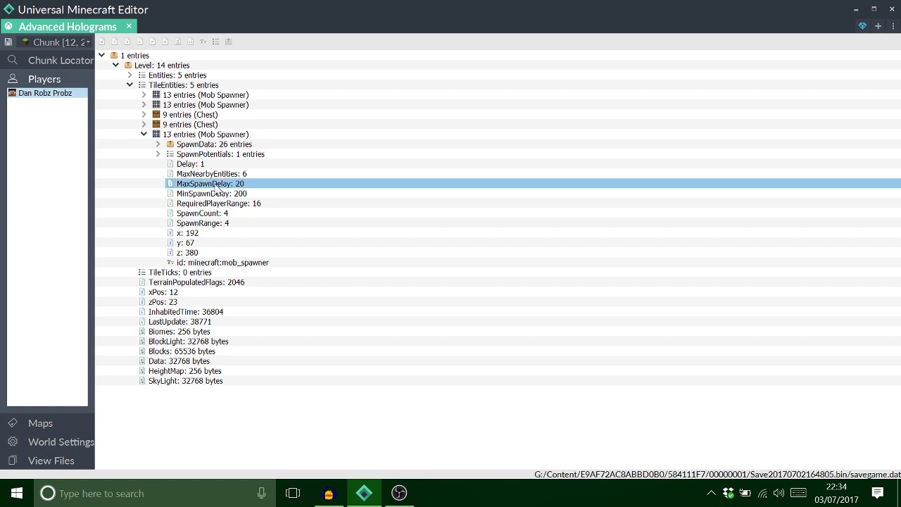
# Set the Mob Spawner's MinSpawnDelay to 10 and SpawnCount to 1
pyautogui.doubleClick(216, 193)
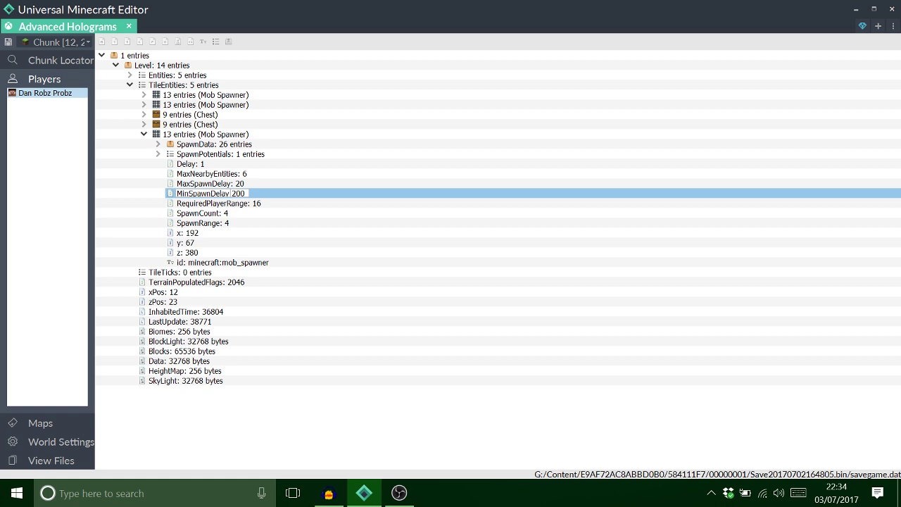
pyautogui.moveTo(246, 193); pyautogui.dragTo(242, 193)
pyautogui.write('10')
pyautogui.press('Return')
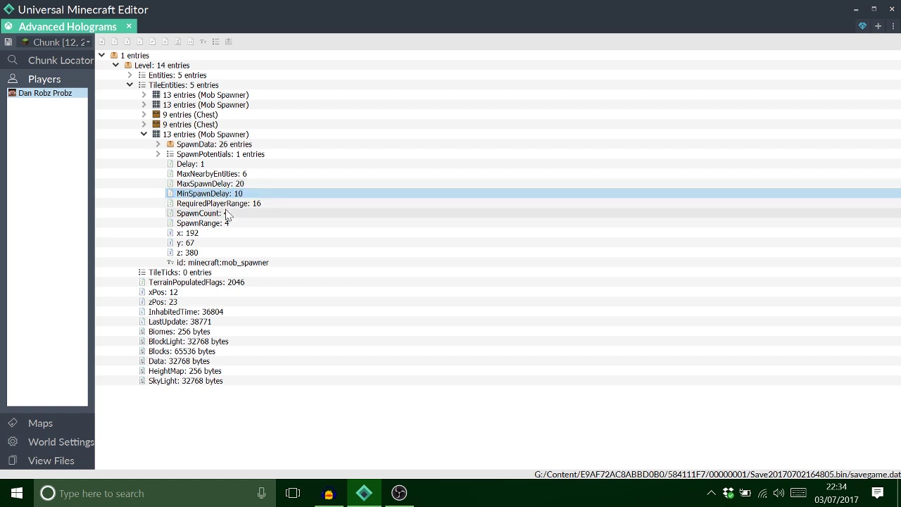
pyautogui.doubleClick(225, 213)
pyautogui.press('Return')
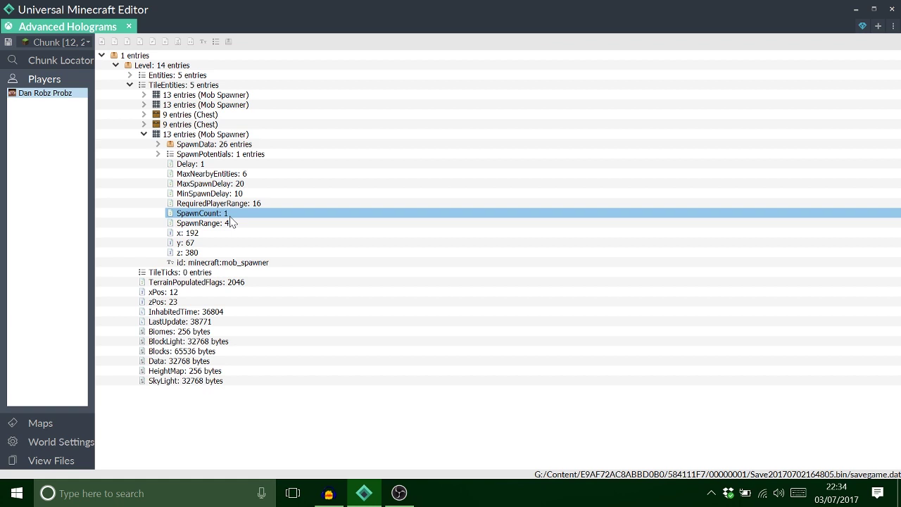
# Copy the Mob Spawner's edited SpawnData entry
pyautogui.click(158, 153)
pyautogui.click(158, 154)
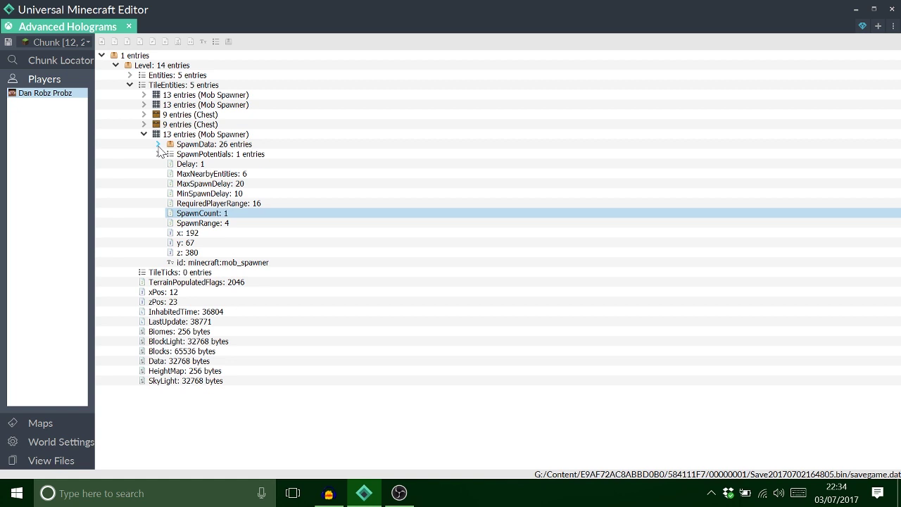
pyautogui.click(158, 143)
pyautogui.click(158, 143)
pyautogui.click(173, 145)
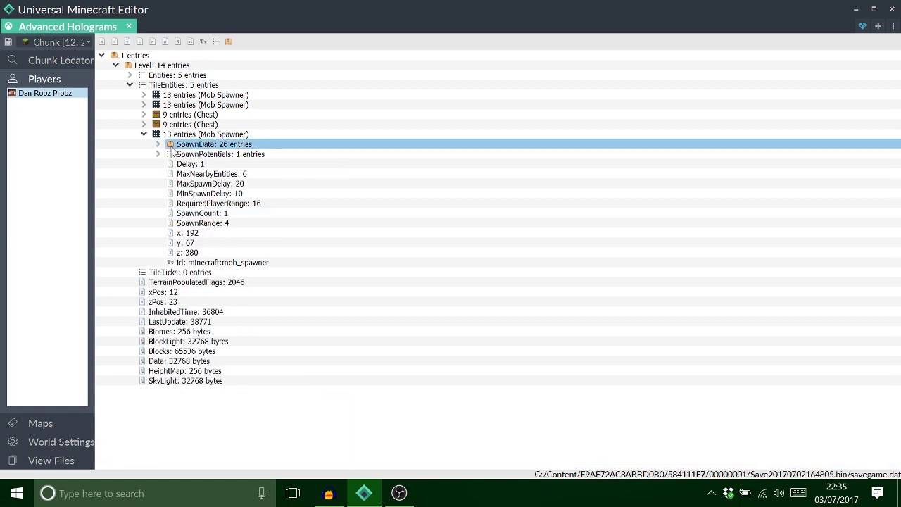
# Delete the pig Entity inside the compound under the Mob Spawner's SpawnPotentials
pyautogui.click(158, 153)
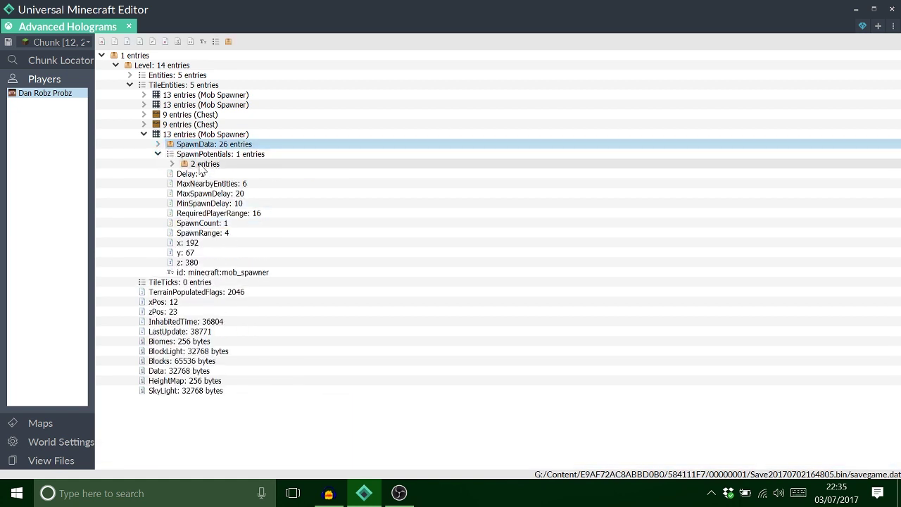
pyautogui.click(172, 163)
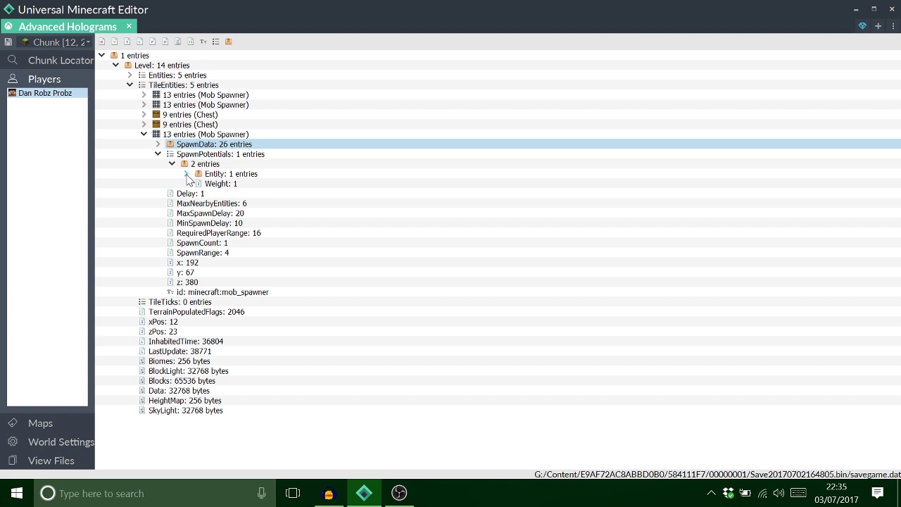
pyautogui.click(186, 174)
pyautogui.click(238, 177)
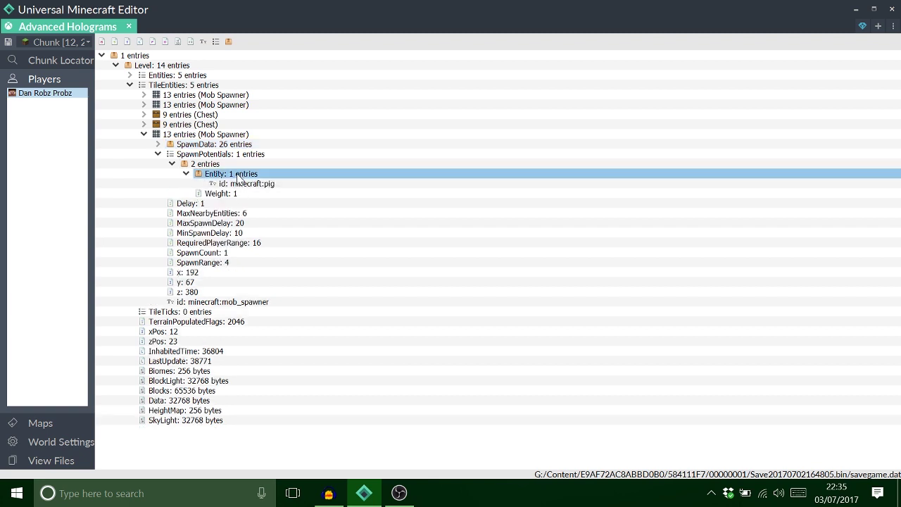
pyautogui.press('Delete')
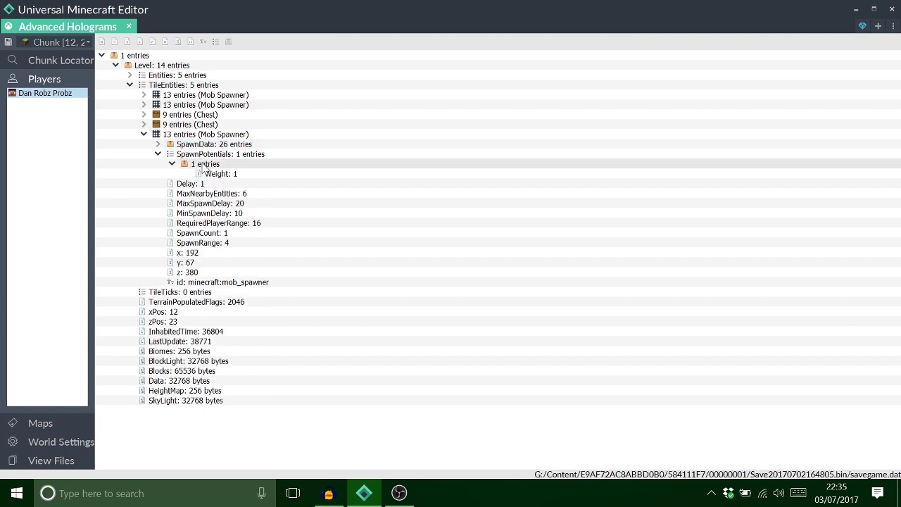
# Paste the copied SpawnData into the SpawnPotentials compound and rename it Entity
pyautogui.click(202, 168)
pyautogui.hotkey('ctrl', 'v')
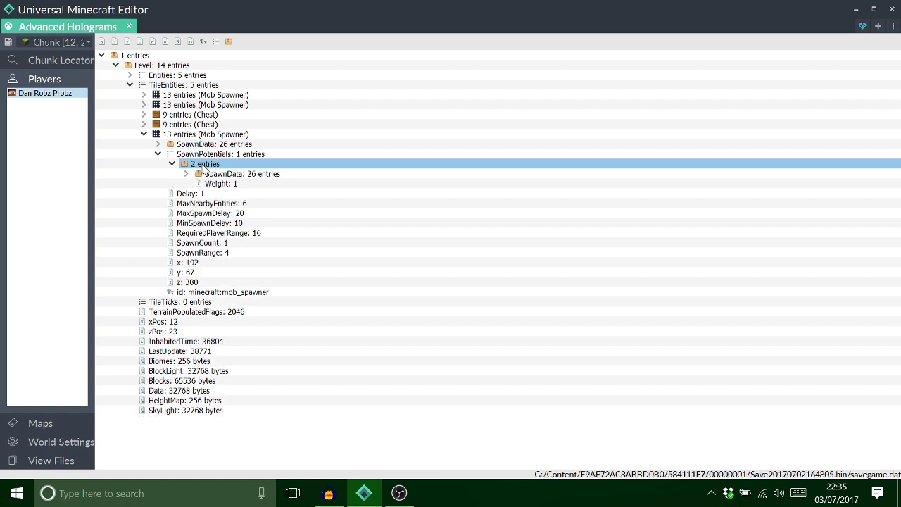
pyautogui.click(211, 174)
pyautogui.click(211, 174)
pyautogui.write('Entity')
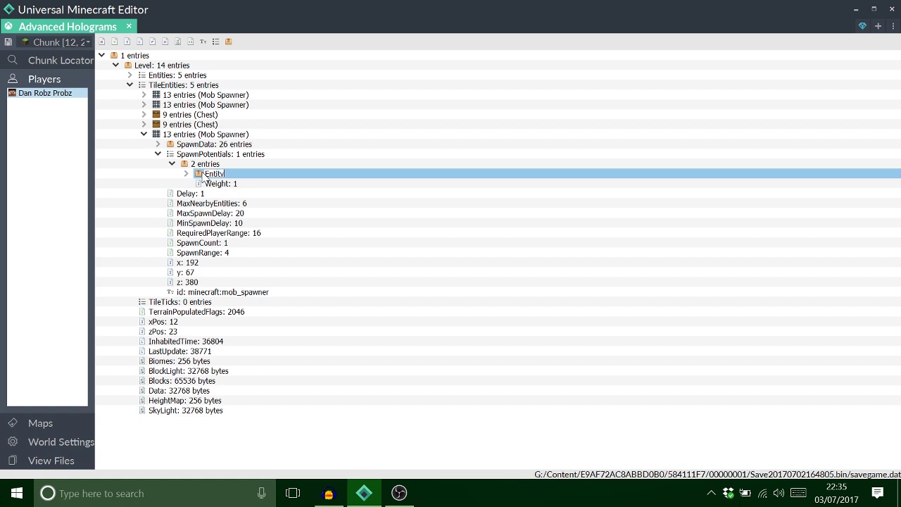
pyautogui.press('Return')
# Change the UUID of the Entity under SpawnPotentials to ent8ed9bba580664eeebde9e4db639fe6bd
pyautogui.click(173, 164)
pyautogui.click(173, 164)
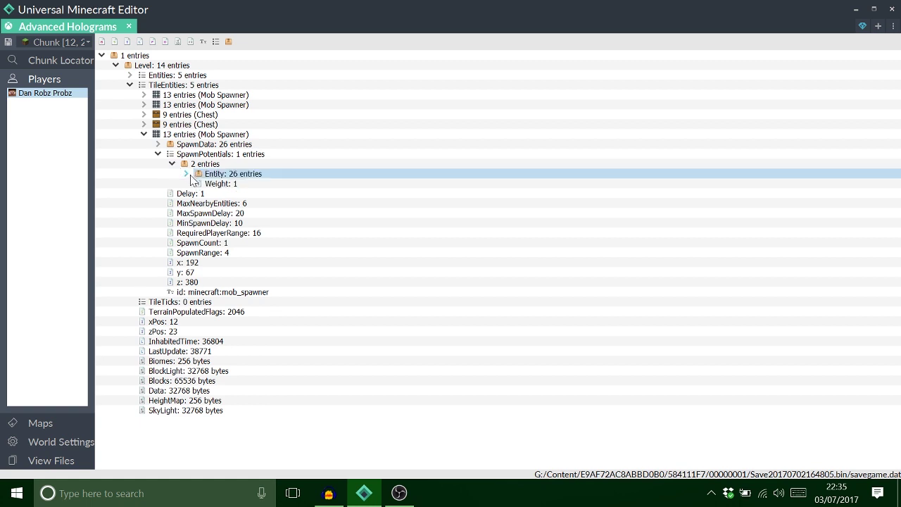
pyautogui.click(186, 174)
pyautogui.click(186, 173)
pyautogui.click(172, 164)
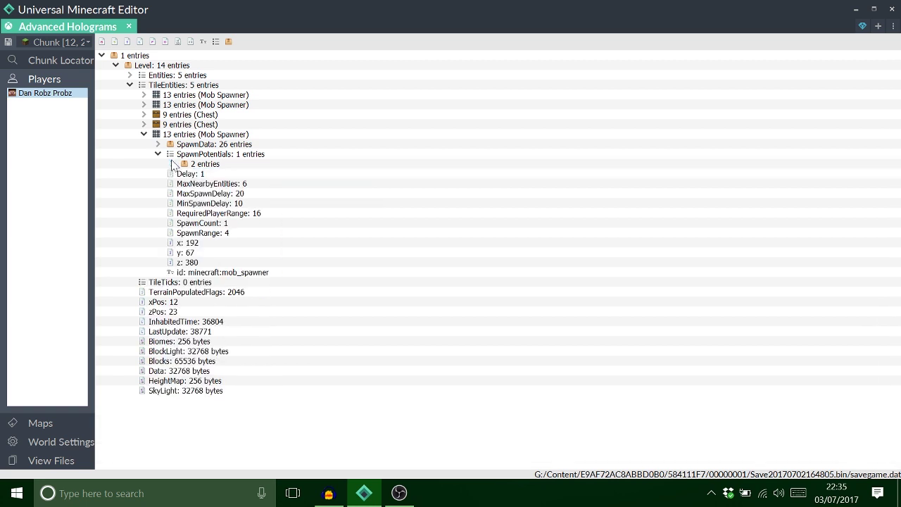
pyautogui.click(173, 164)
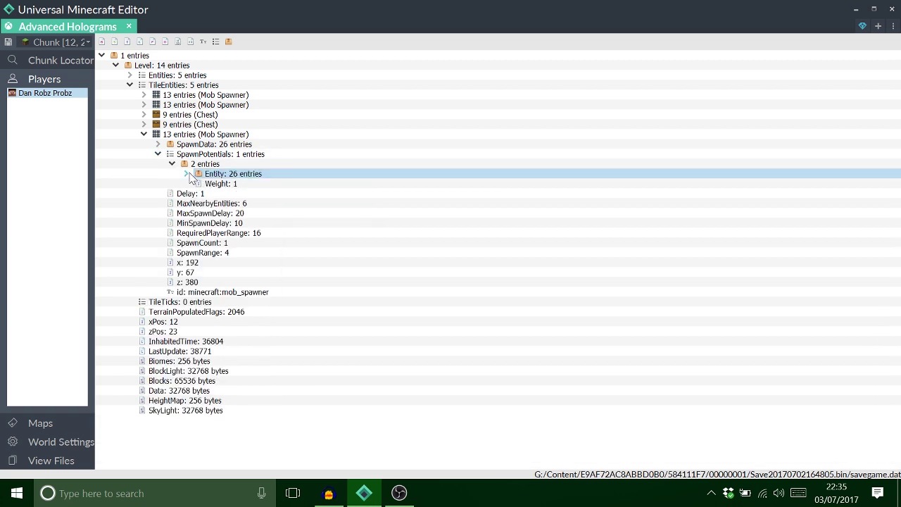
pyautogui.click(186, 174)
pyautogui.doubleClick(257, 430)
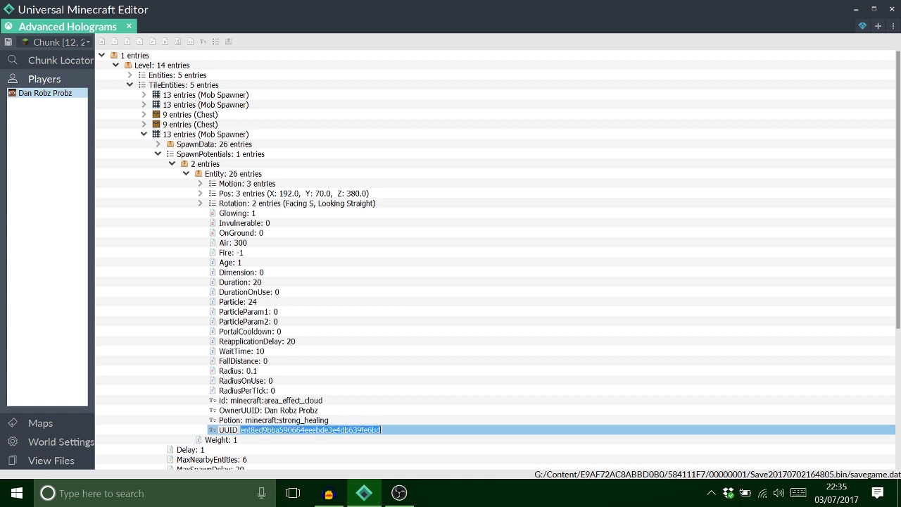
pyautogui.click(289, 430)
pyautogui.press('BackSpace')
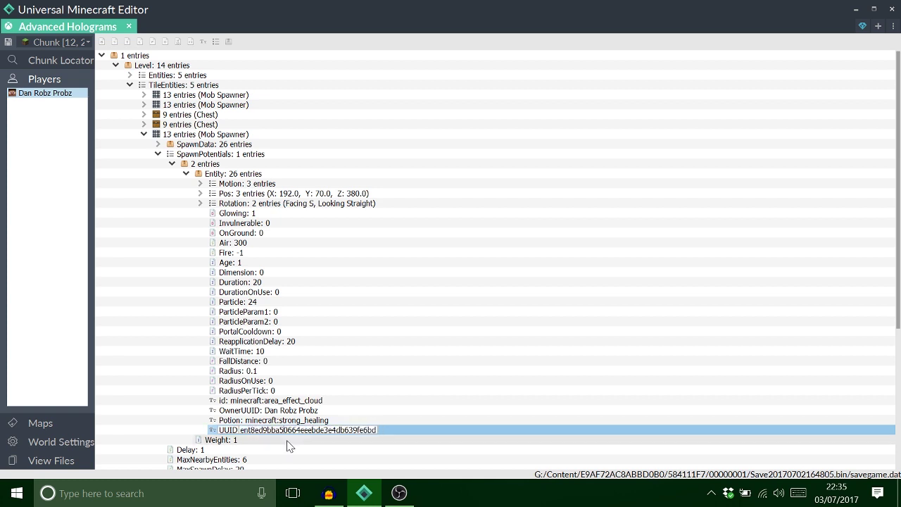
pyautogui.write('8')
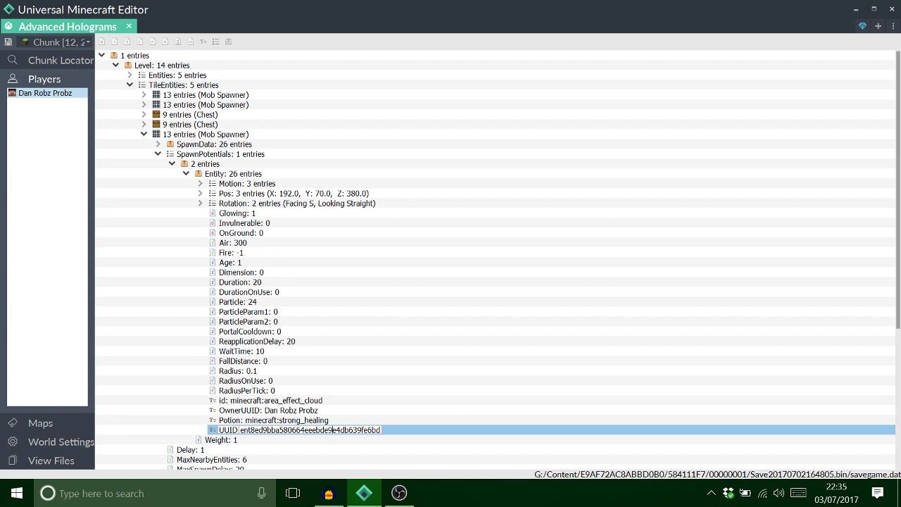
pyautogui.press('Return')
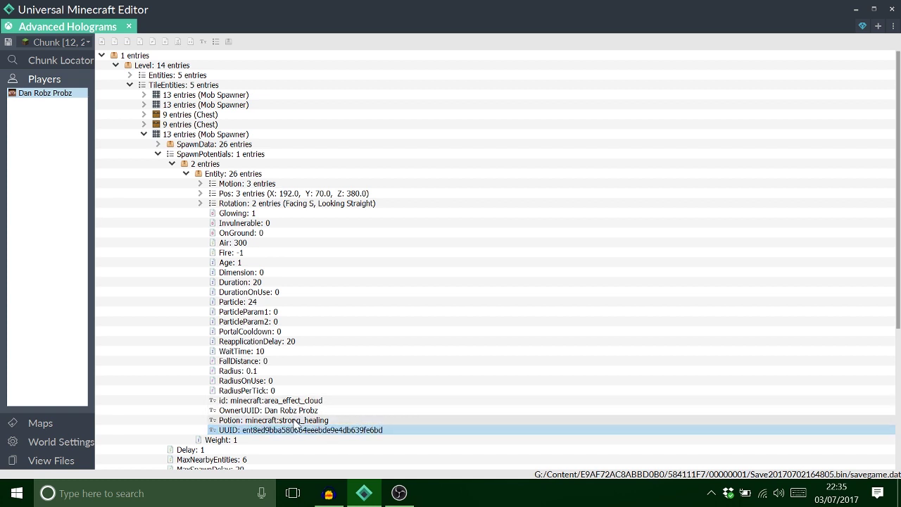
# Add a byte tag named CustomNameVisible to the Entity under SpawnPotentials and set it to 1
pyautogui.click(218, 173)
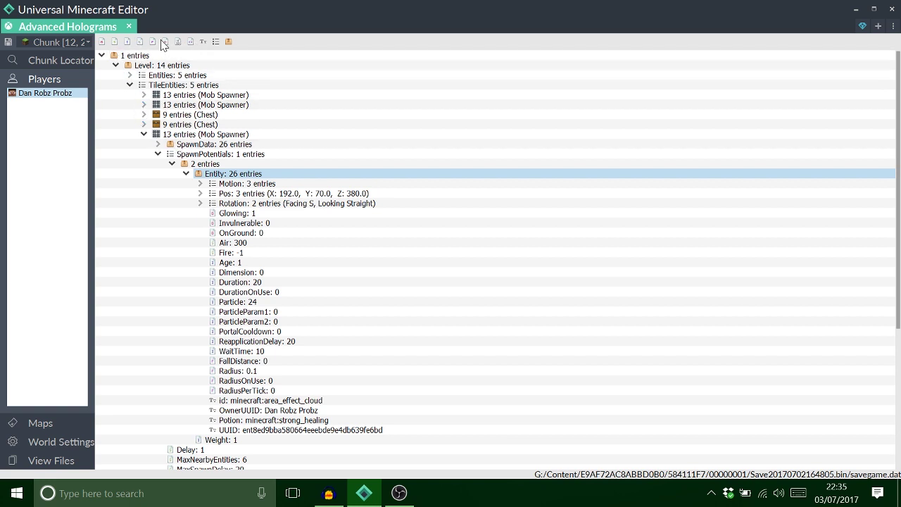
pyautogui.click(103, 42)
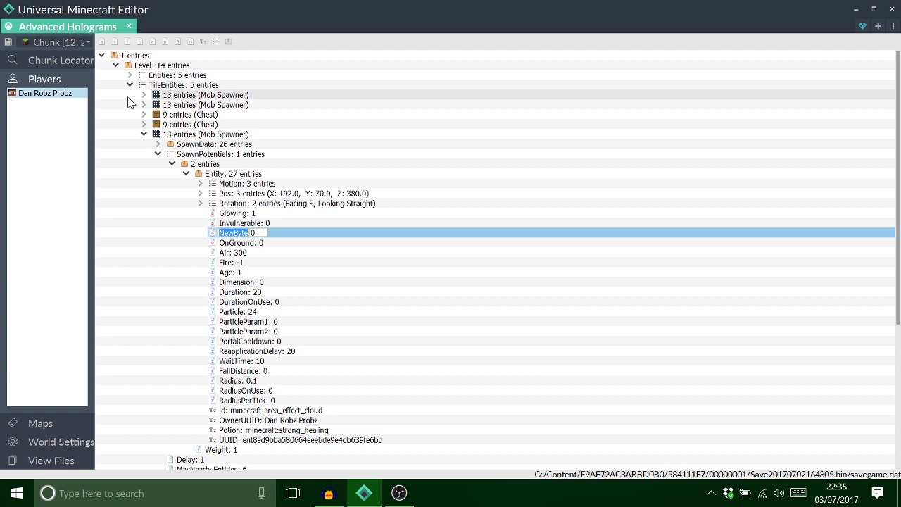
pyautogui.write('Custo')
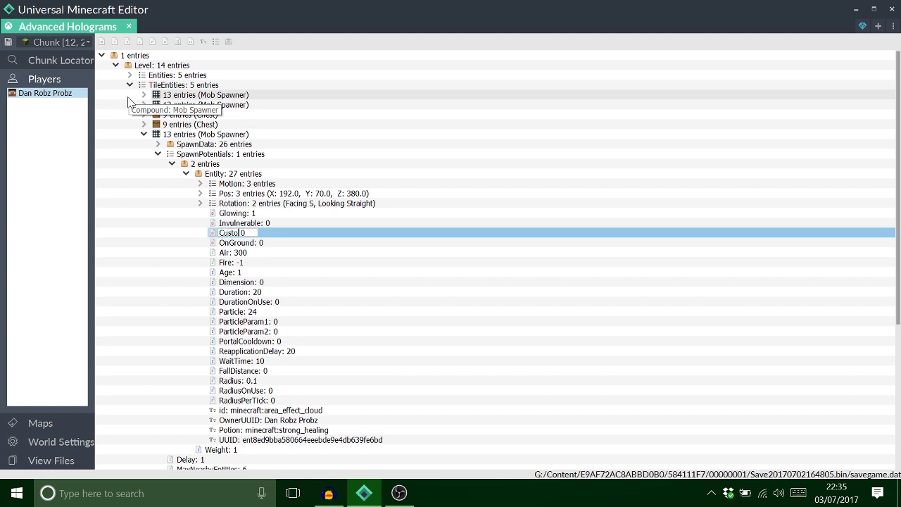
pyautogui.write('mNameVisible')
pyautogui.press('Return')
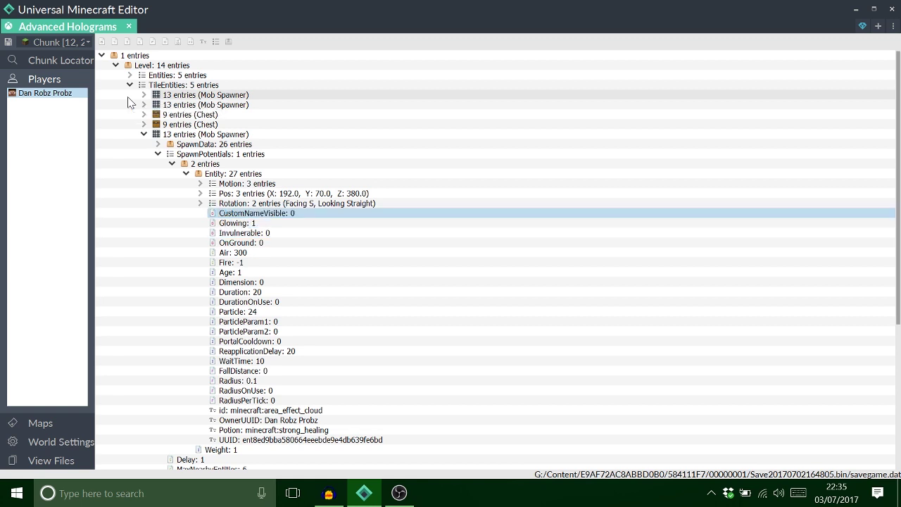
pyautogui.doubleClick(288, 216)
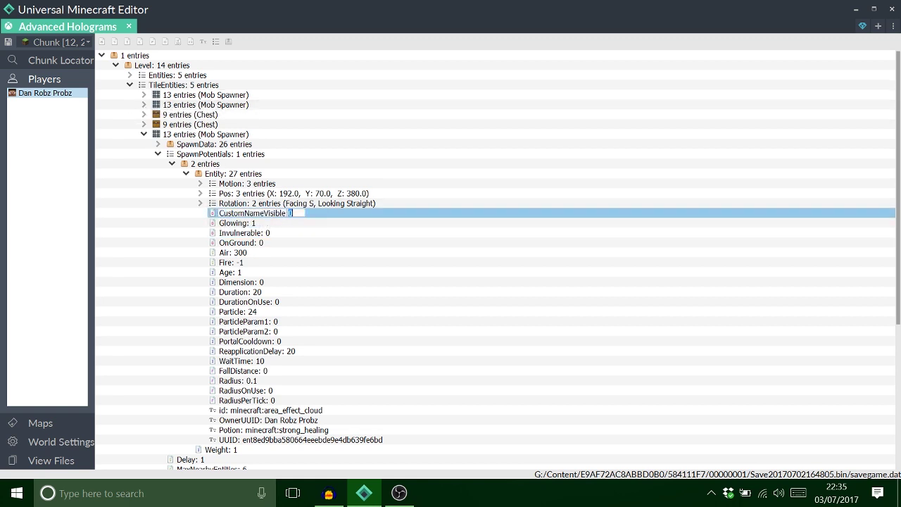
pyautogui.press('Return')
# Add a string tag named CustomName to the Entity under SpawnPotentials and set its value to Health Baby
pyautogui.click(235, 174)
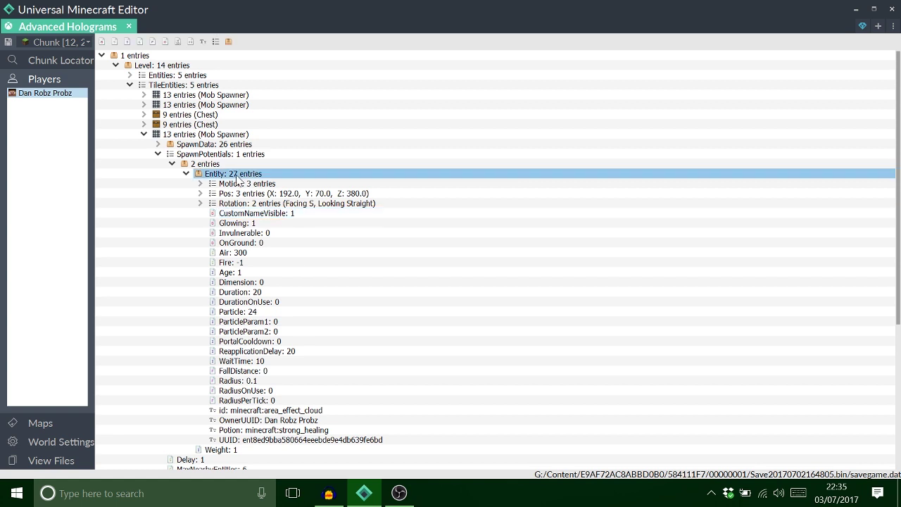
pyautogui.click(203, 41)
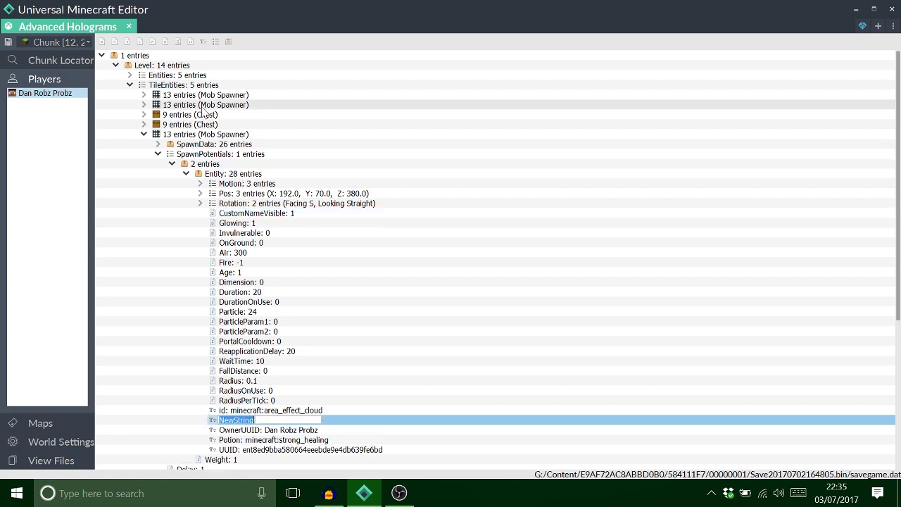
pyautogui.write('Cust')
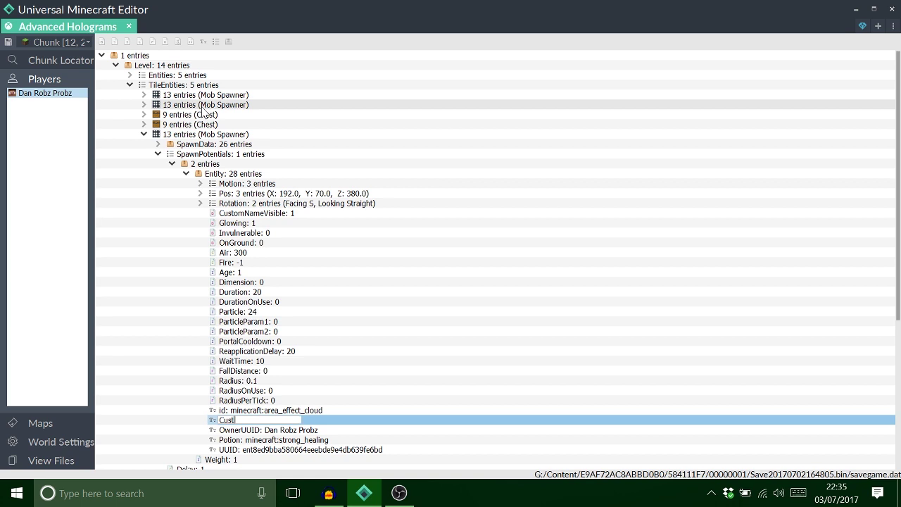
pyautogui.write('omName')
pyautogui.press('Return')
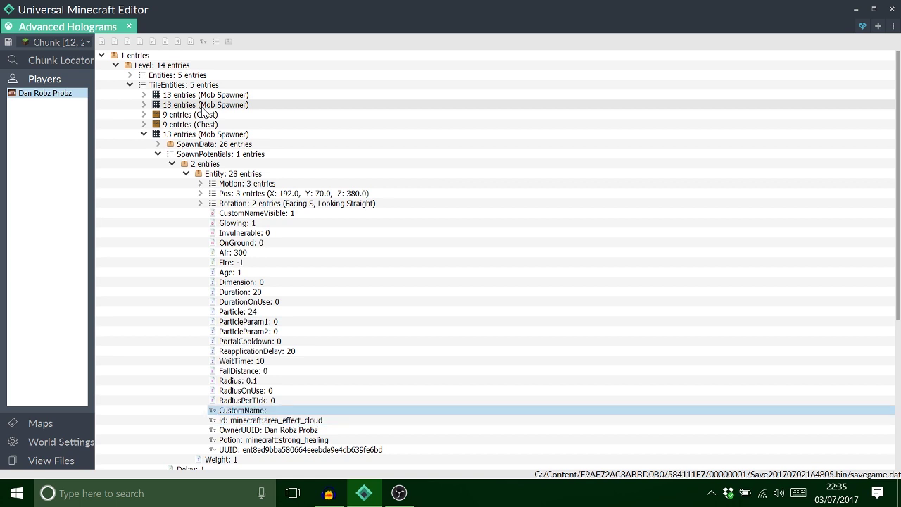
pyautogui.doubleClick(273, 410)
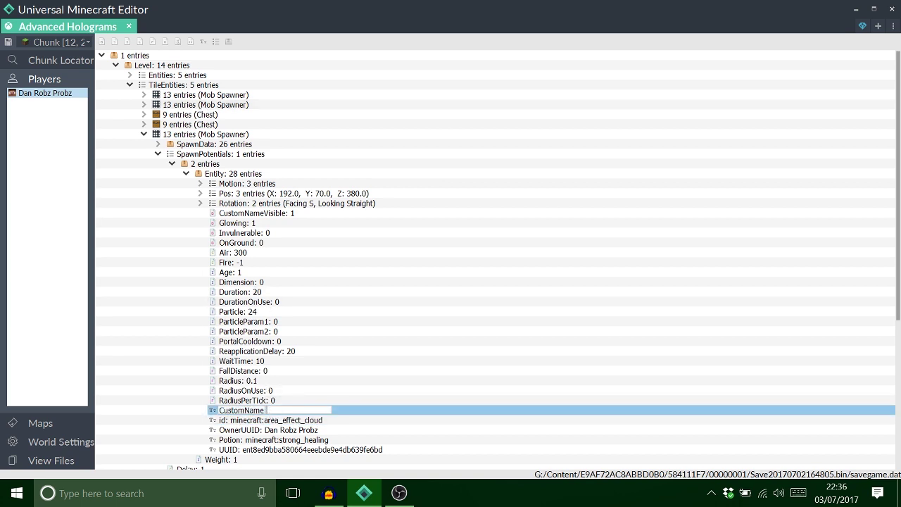
pyautogui.write('Health Baby')
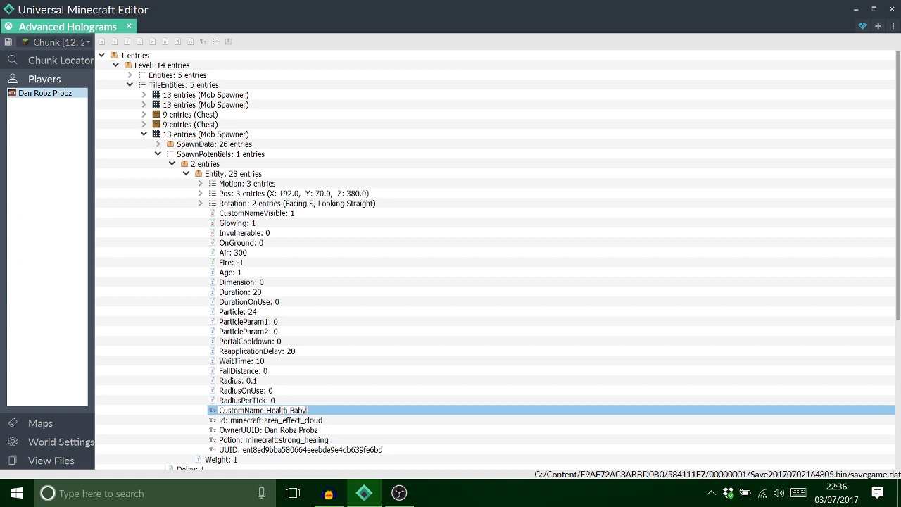
pyautogui.press('Return')
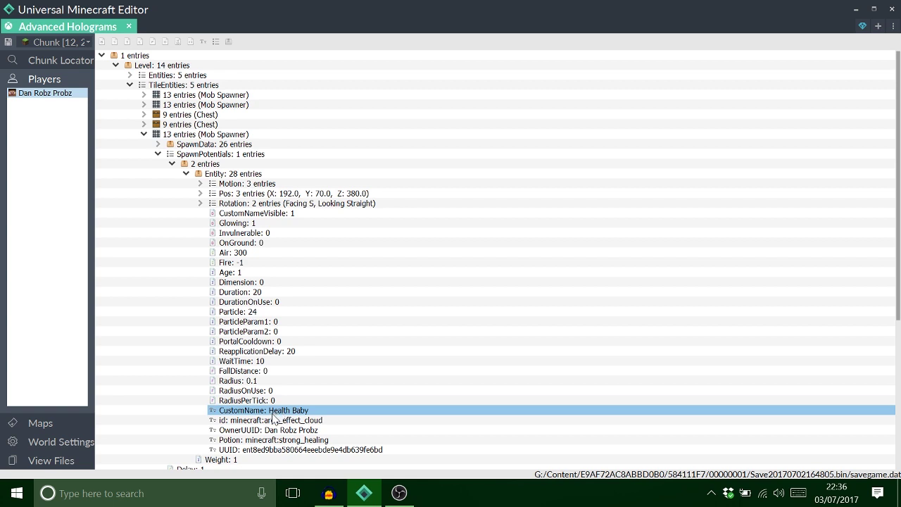
# Switch to Google Chrome and search Google for "minecraft colour codes"
pyautogui.click(17, 493)
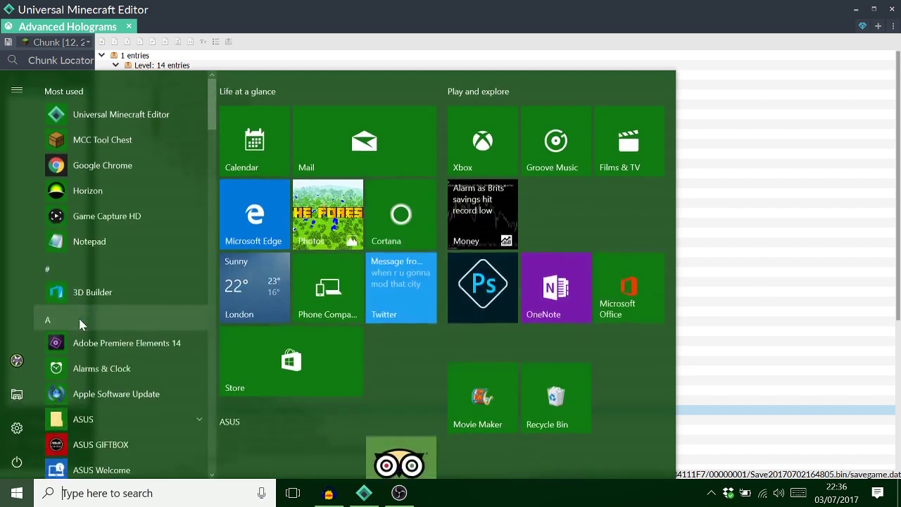
pyautogui.click(95, 165)
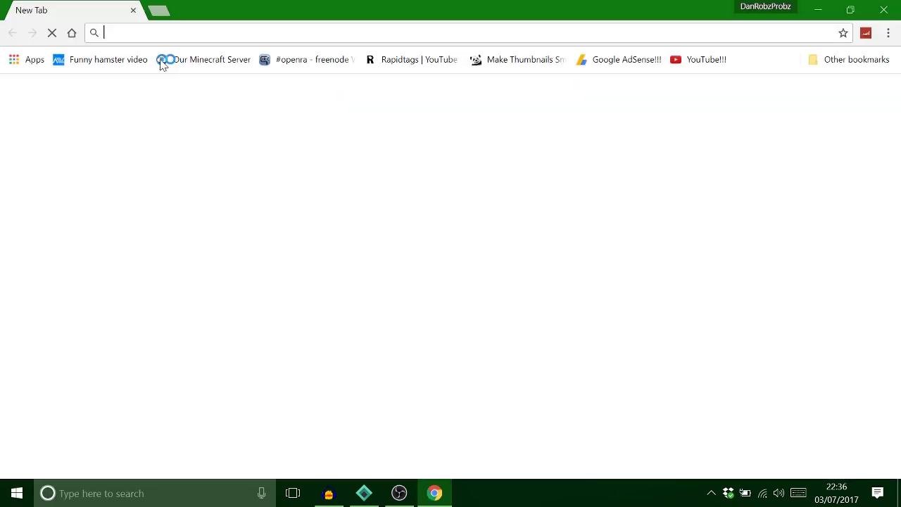
pyautogui.write('c')
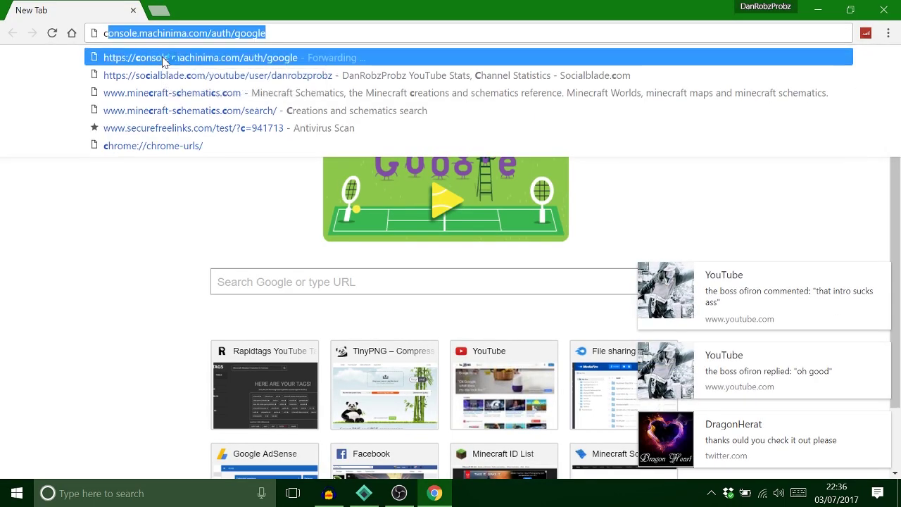
pyautogui.write('o')
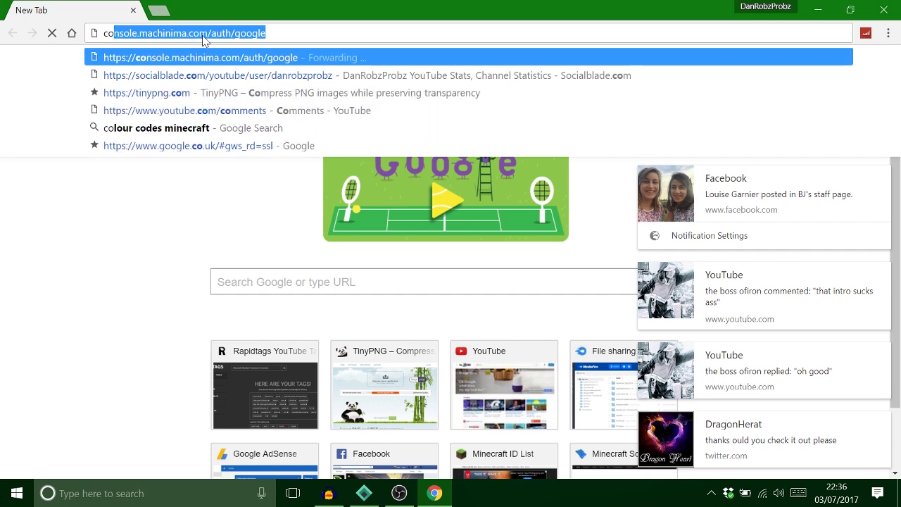
pyautogui.press('BackSpace')
pyautogui.press('BackSpace')
pyautogui.press('BackSpace')
pyautogui.write('m')
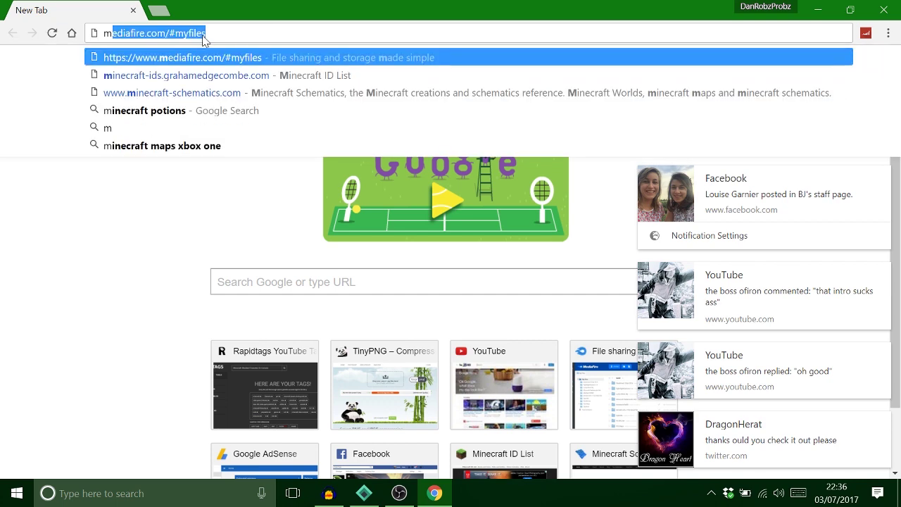
pyautogui.write('inecraft ')
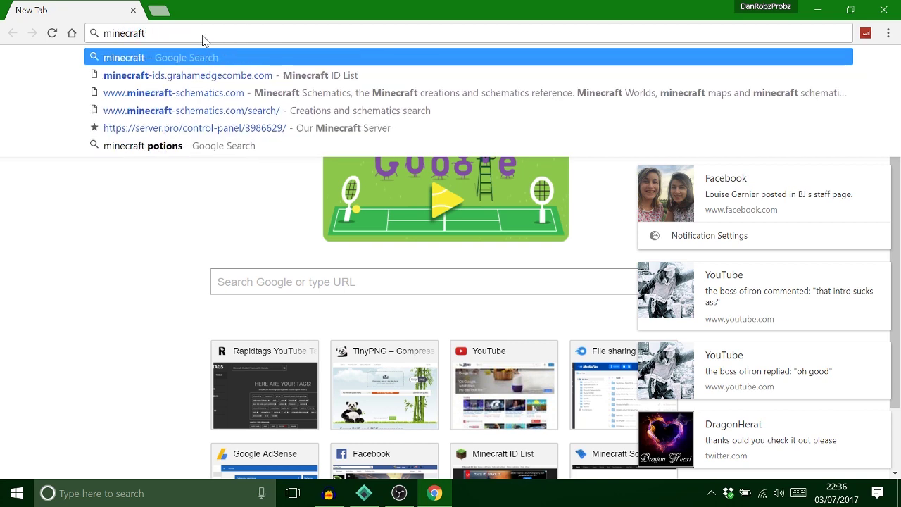
pyautogui.write('colour co')
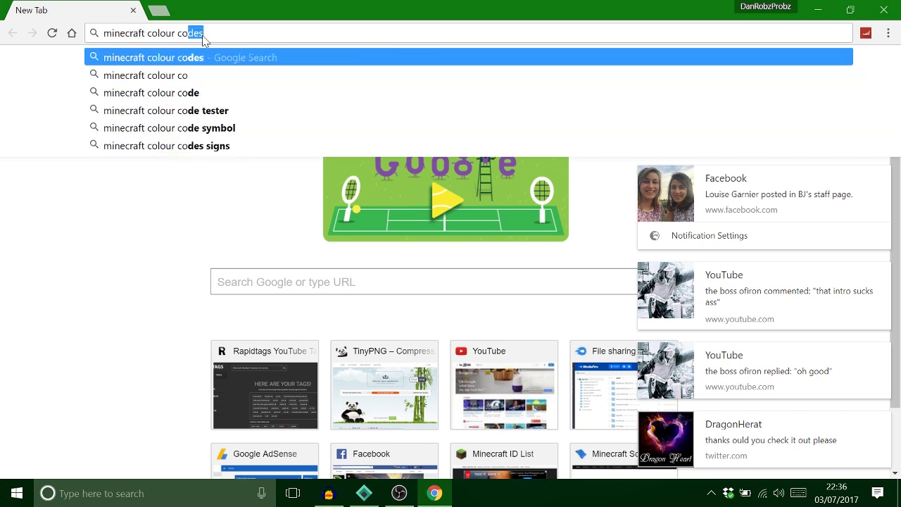
pyautogui.write('des')
pyautogui.press('Return')
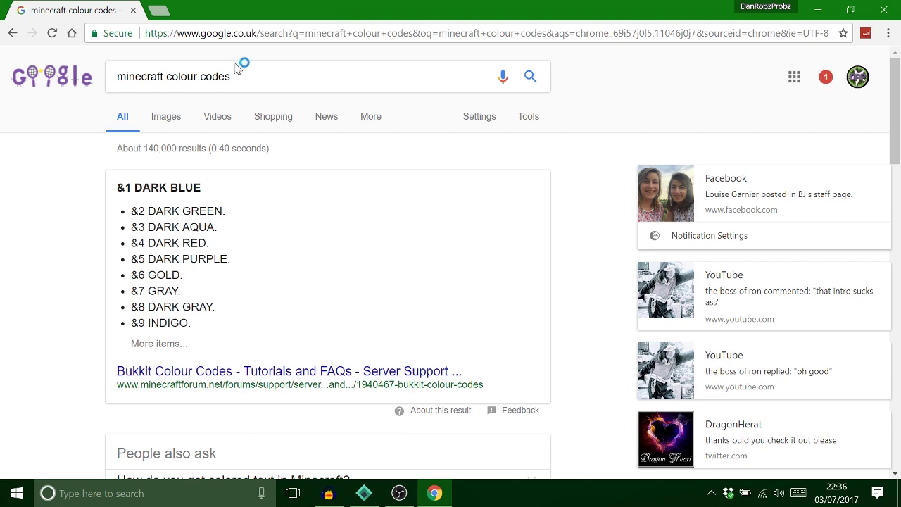
# Dismiss all the stacked site notifications covering the search results page
pyautogui.moveTo(895, 114); pyautogui.dragTo(894, 163)
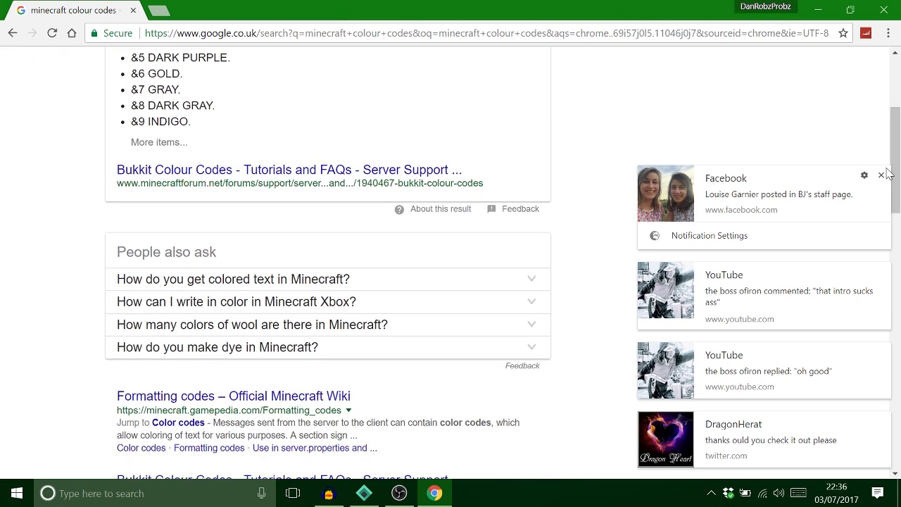
pyautogui.click(881, 175)
pyautogui.click(880, 272)
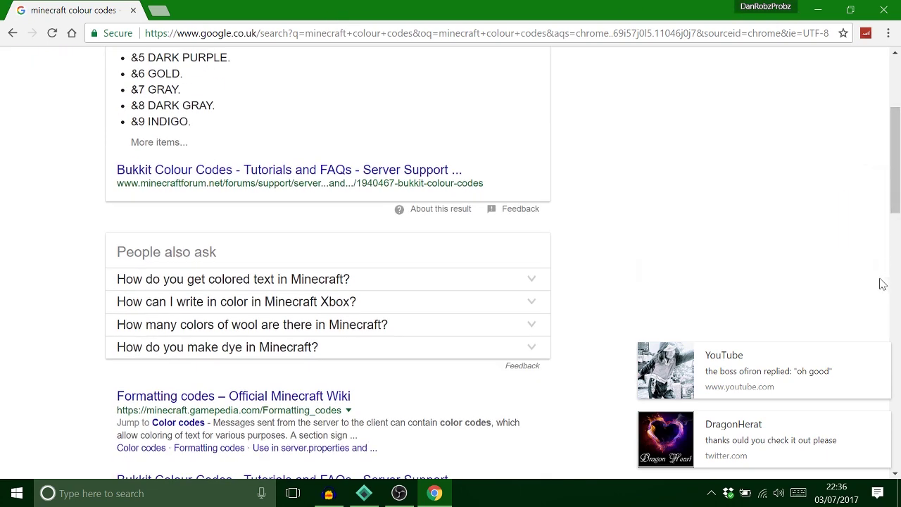
pyautogui.click(879, 352)
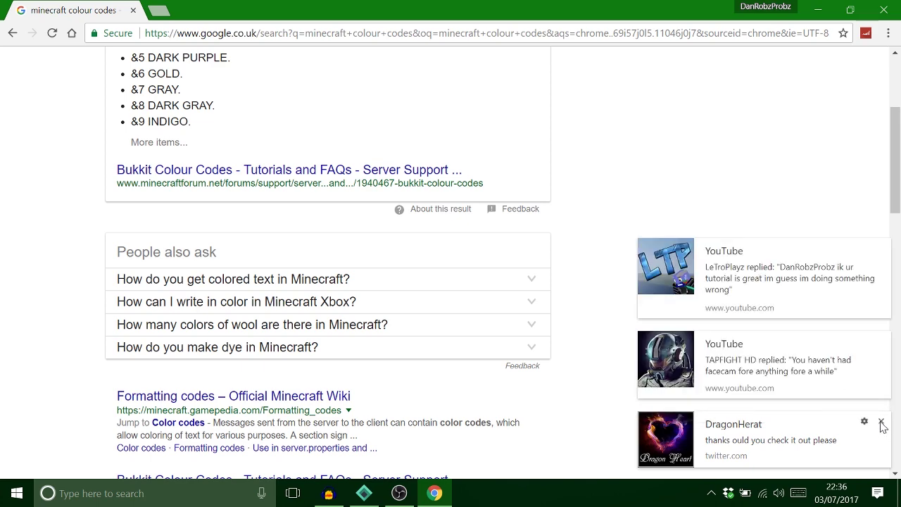
pyautogui.click(880, 423)
pyautogui.click(880, 422)
pyautogui.click(880, 422)
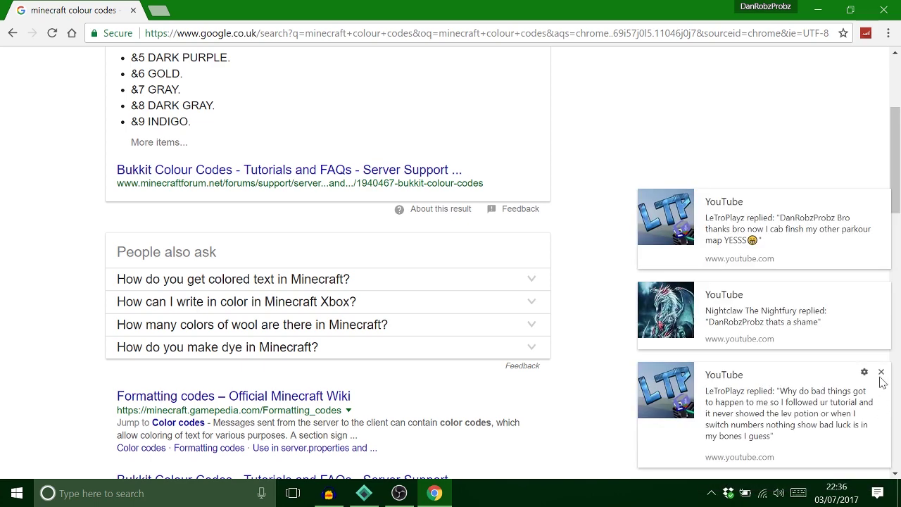
pyautogui.click(880, 372)
pyautogui.click(881, 373)
pyautogui.click(881, 373)
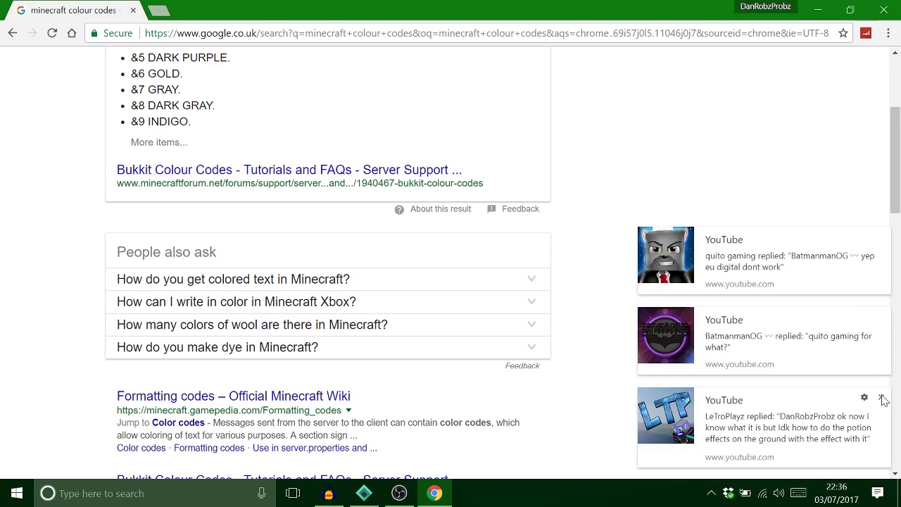
pyautogui.click(882, 398)
pyautogui.click(882, 398)
pyautogui.click(882, 398)
pyautogui.click(883, 399)
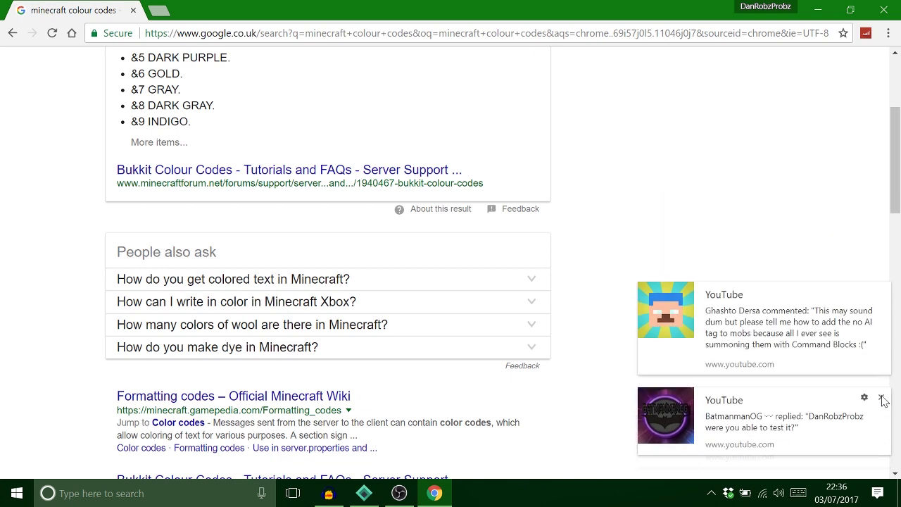
pyautogui.click(882, 398)
pyautogui.click(881, 407)
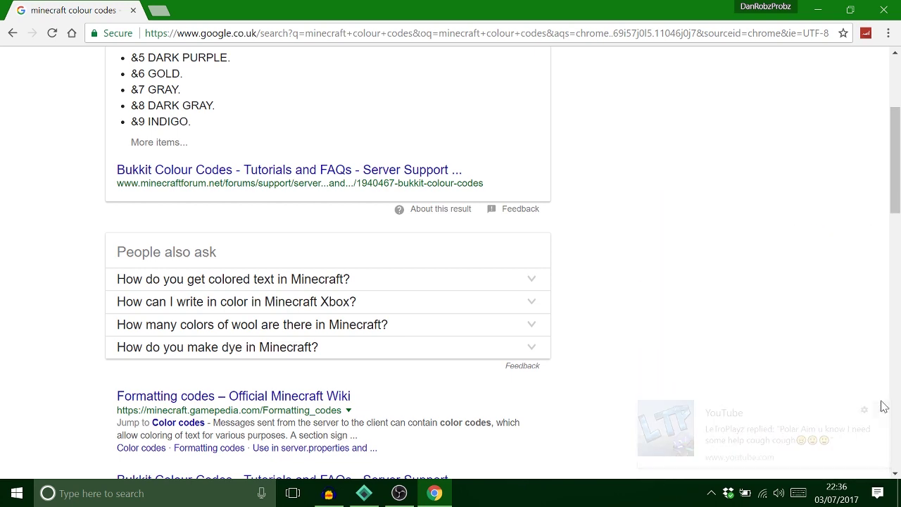
# Find the "Color code - Minecraft Tools" search result and copy the § symbol from its description
pyautogui.scroll(-3, 878, 316)
pyautogui.scroll(2, 871, 210)
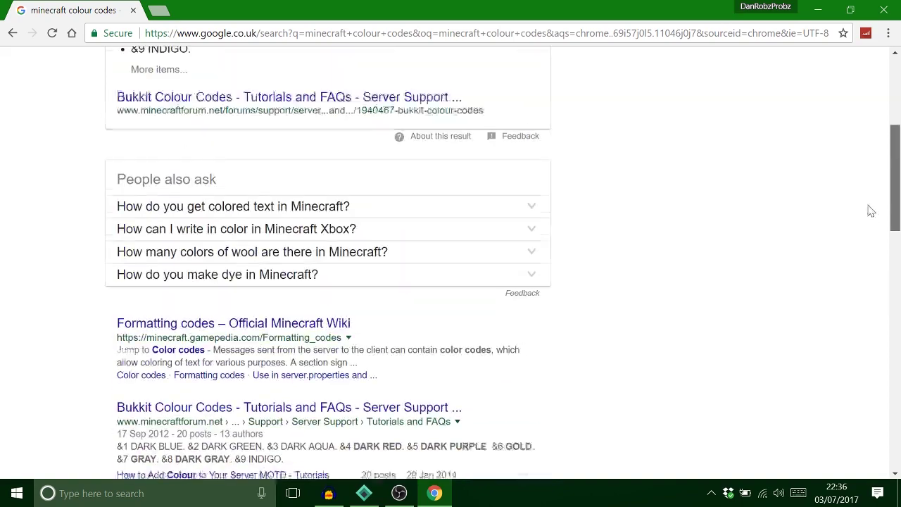
pyautogui.scroll(4, 870, 210)
pyautogui.scroll(-6, 826, 133)
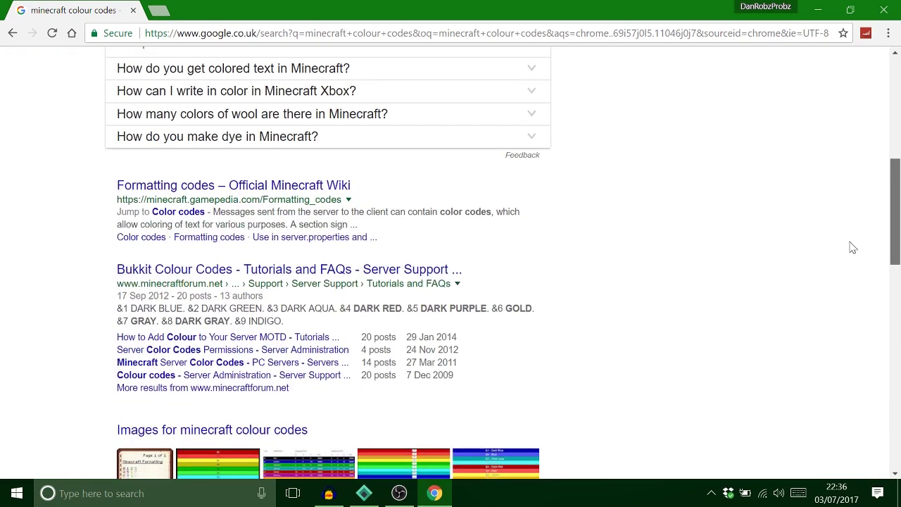
pyautogui.scroll(-4, 852, 248)
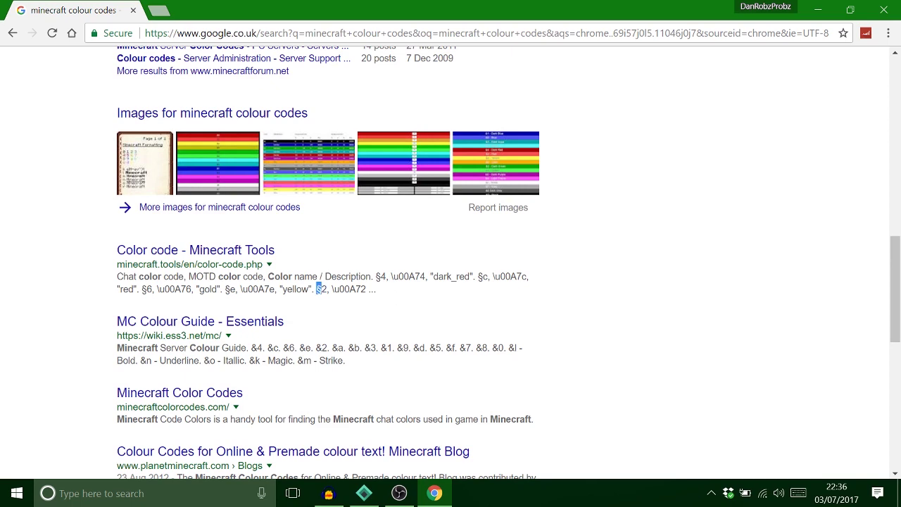
# Switch back to Universal Minecraft Editor and change the Entity's CustomName to §bHealth §5Baby
pyautogui.click(363, 492)
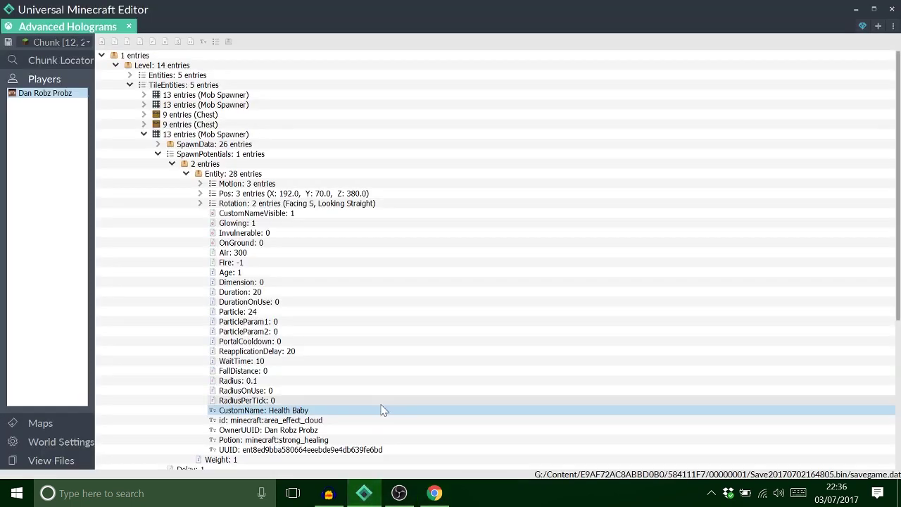
pyautogui.doubleClick(281, 414)
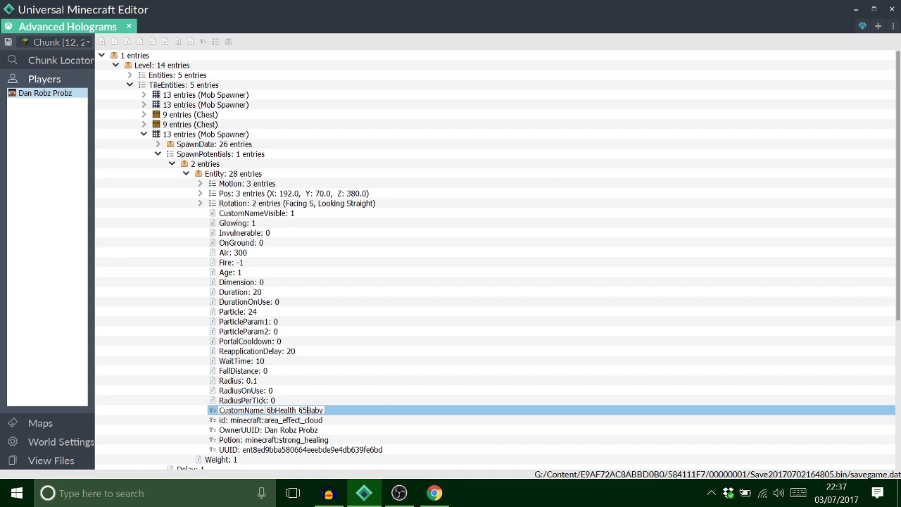
pyautogui.press('Return')
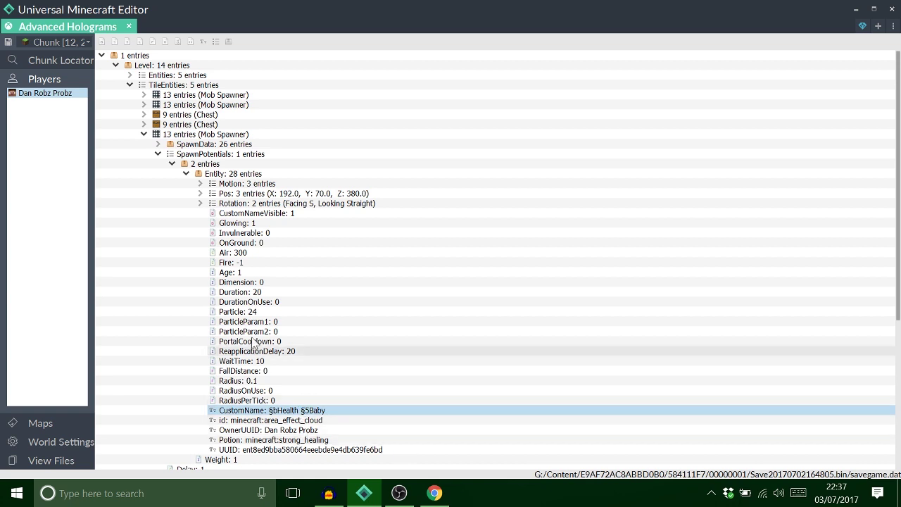
# Set the Particle value of the Entity in the floor spawner's SpawnPotentials to 33
pyautogui.click(187, 174)
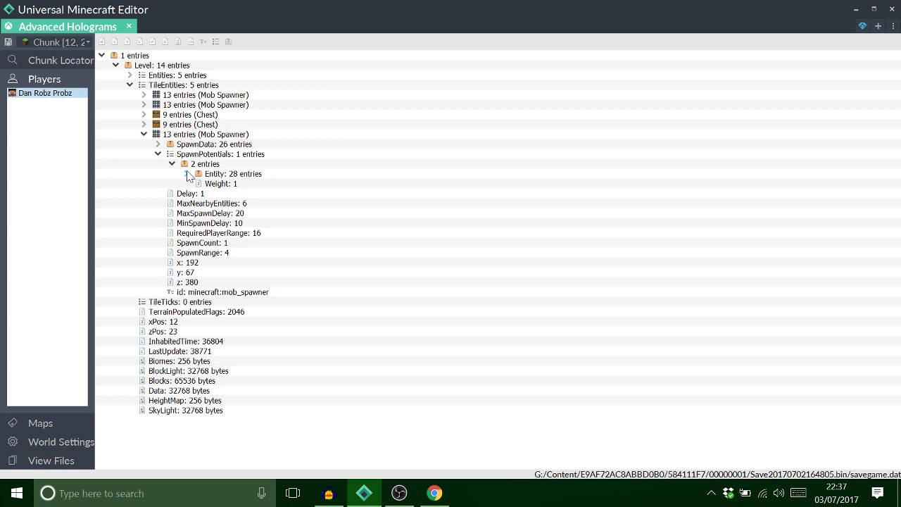
pyautogui.click(172, 163)
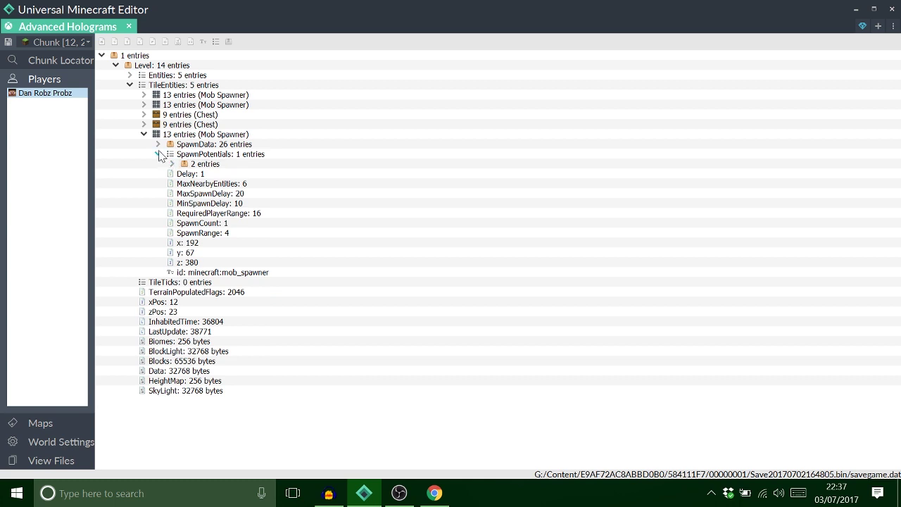
pyautogui.click(159, 144)
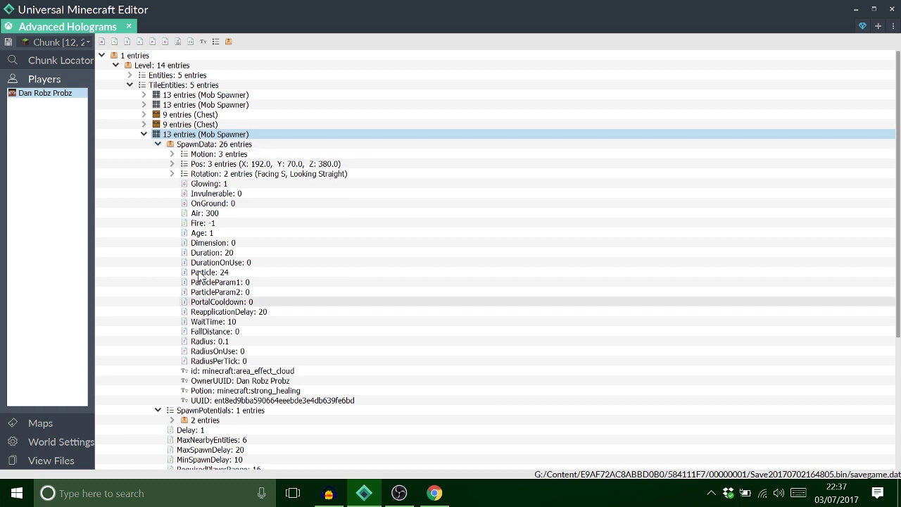
pyautogui.click(159, 144)
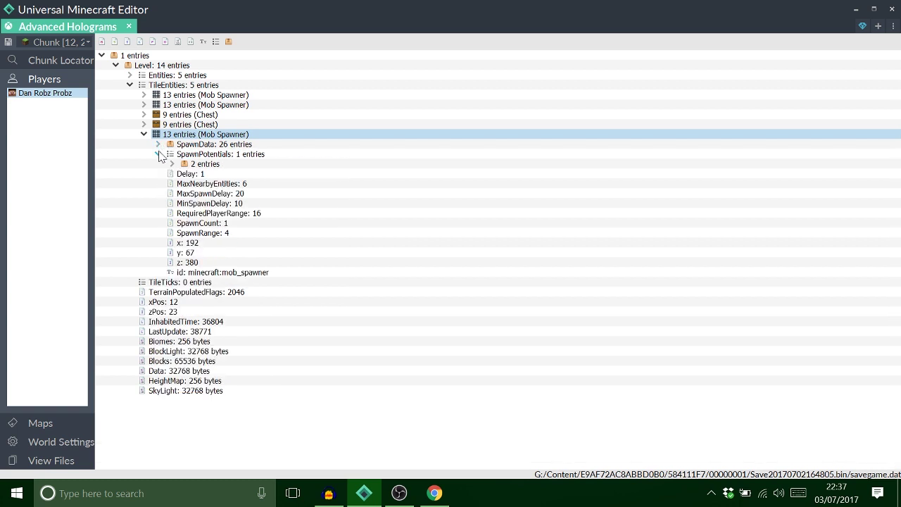
pyautogui.click(158, 153)
pyautogui.click(158, 154)
pyautogui.click(172, 163)
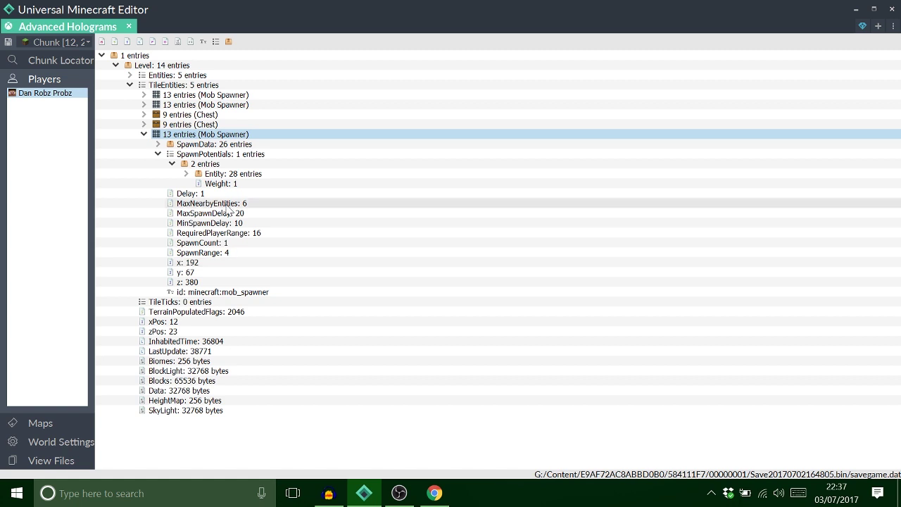
pyautogui.click(186, 173)
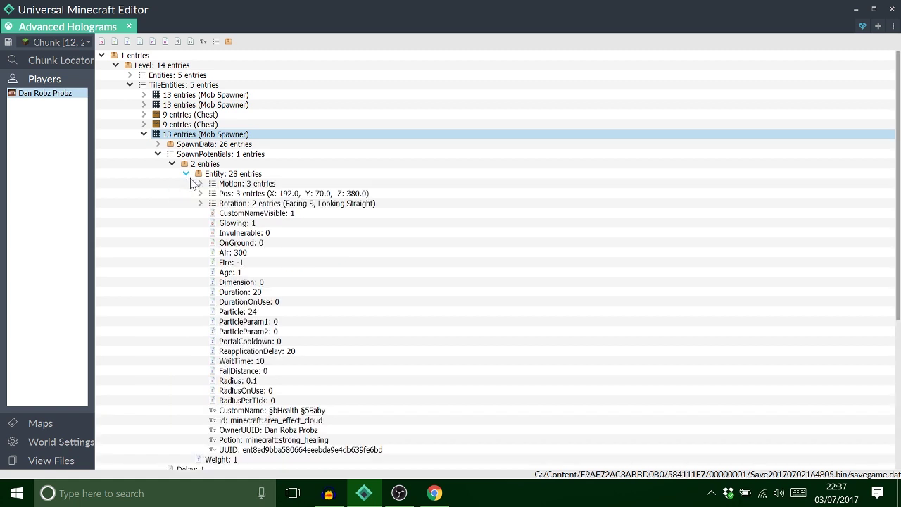
pyautogui.doubleClick(248, 314)
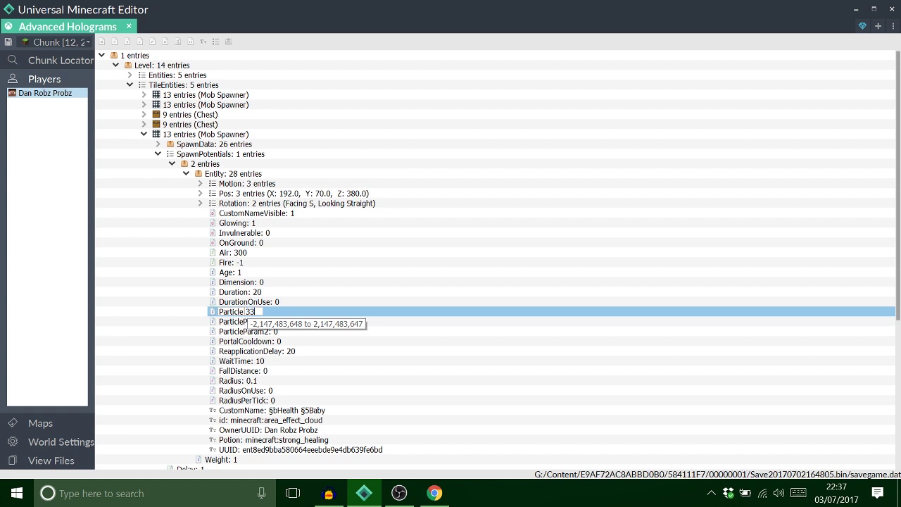
pyautogui.press('Return')
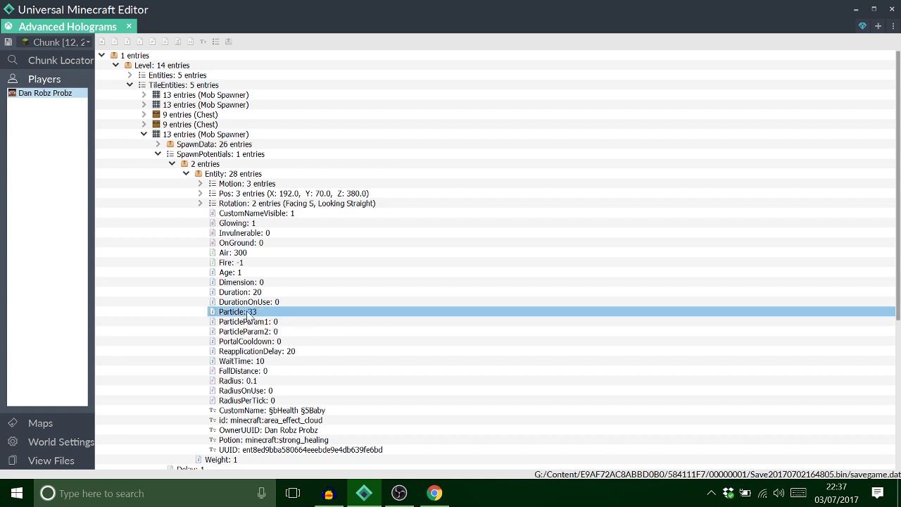
# Collapse the Entity, the SpawnPotentials and the edited Mob Spawner entry in the TileEntities list
pyautogui.click(186, 174)
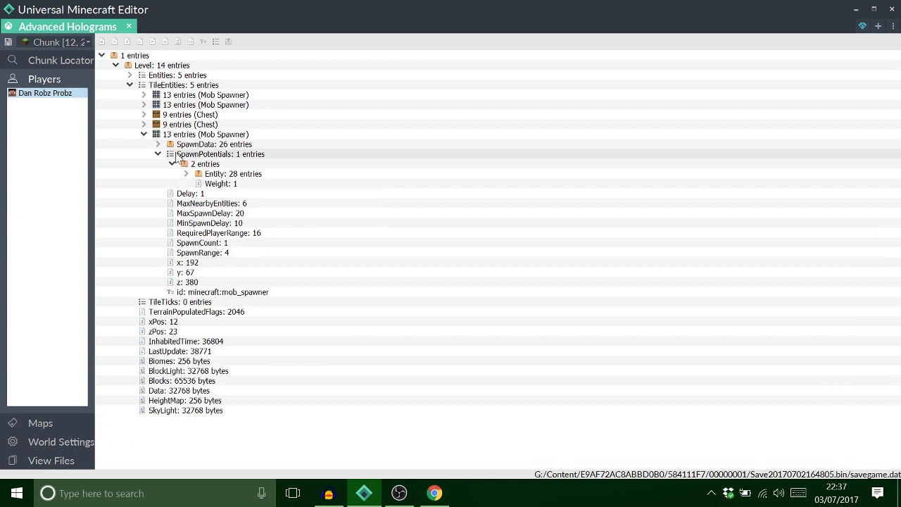
pyautogui.click(171, 163)
pyautogui.click(157, 153)
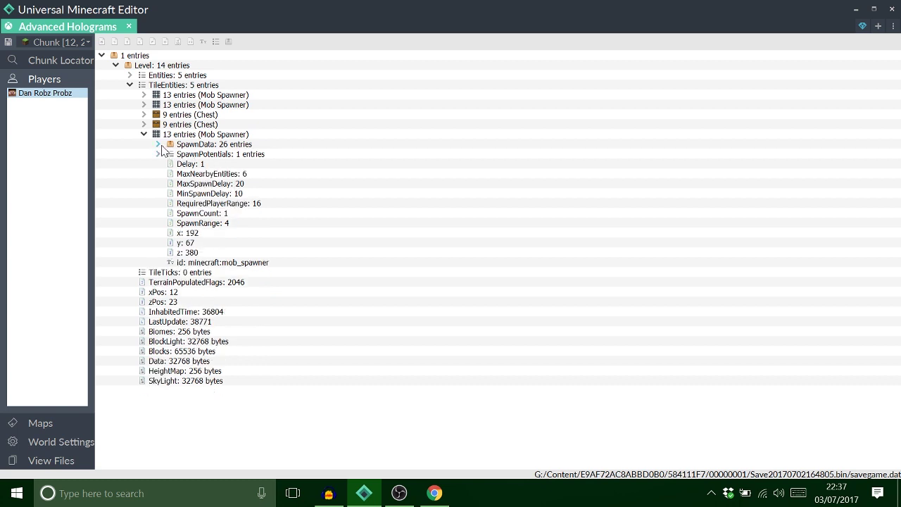
pyautogui.click(159, 144)
pyautogui.click(159, 144)
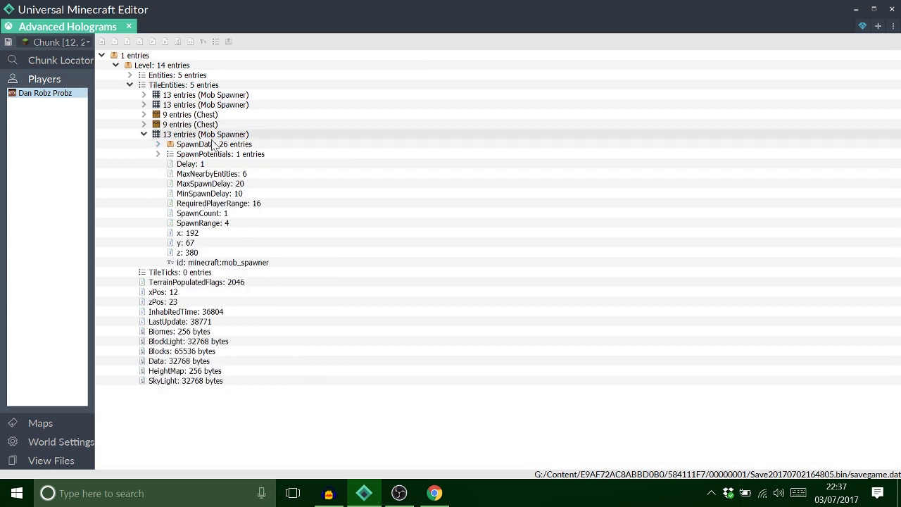
pyautogui.click(144, 134)
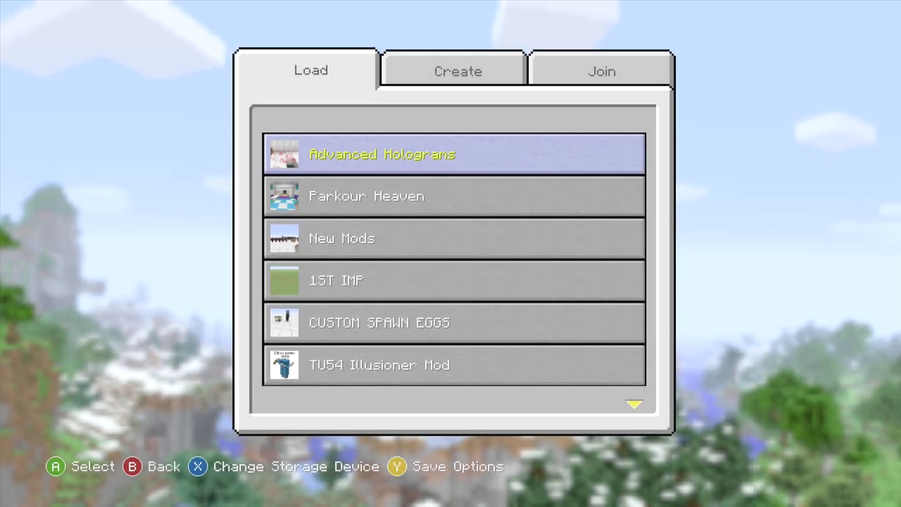
# Switch to Minecraft and load the saved world Advanced Holograms
pyautogui.press('Return')
pyautogui.press('Return')
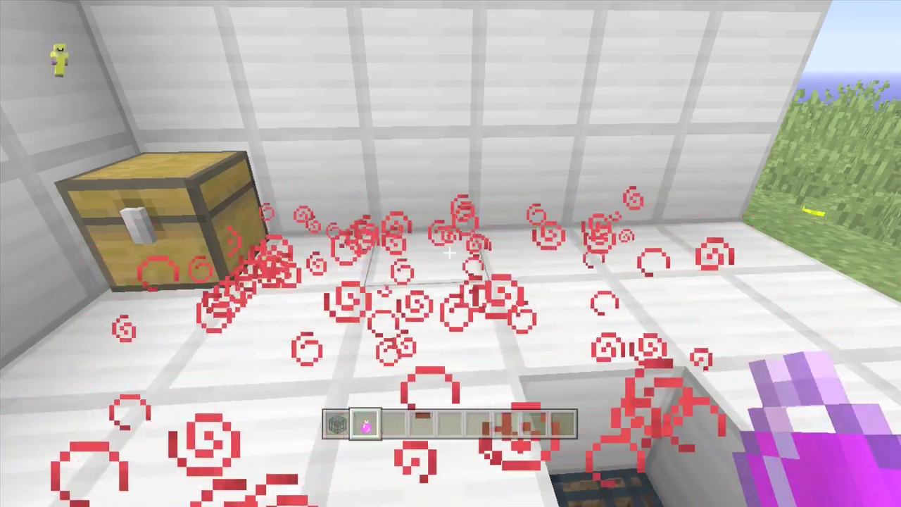
pyautogui.moveTo(449, 253)
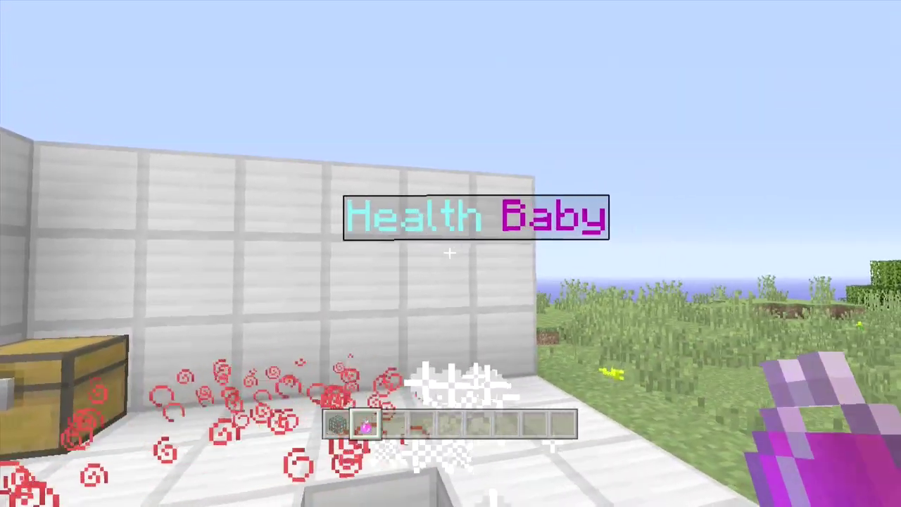
# Examine the floor spawner's hologram text and particles from near and far, in first-person and third-person view
pyautogui.press('F5')
pyautogui.press('F5')
pyautogui.press('F5')
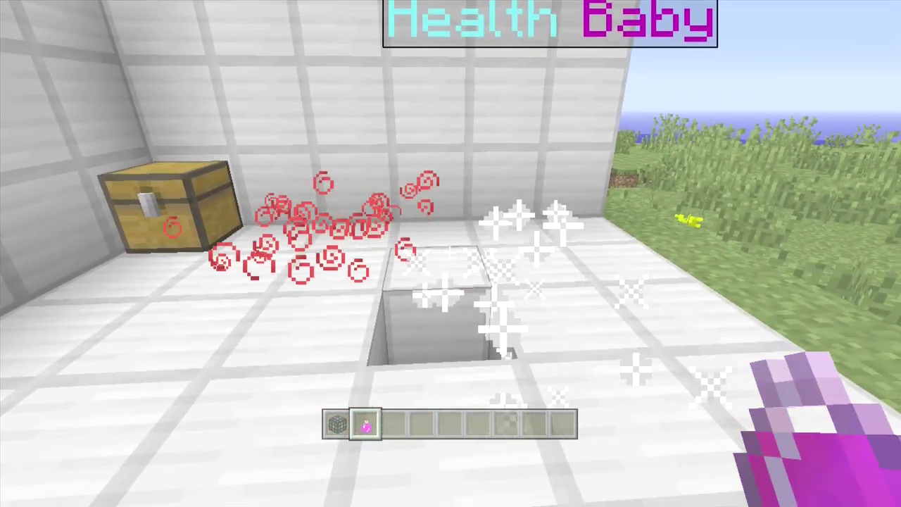
pyautogui.press('s')
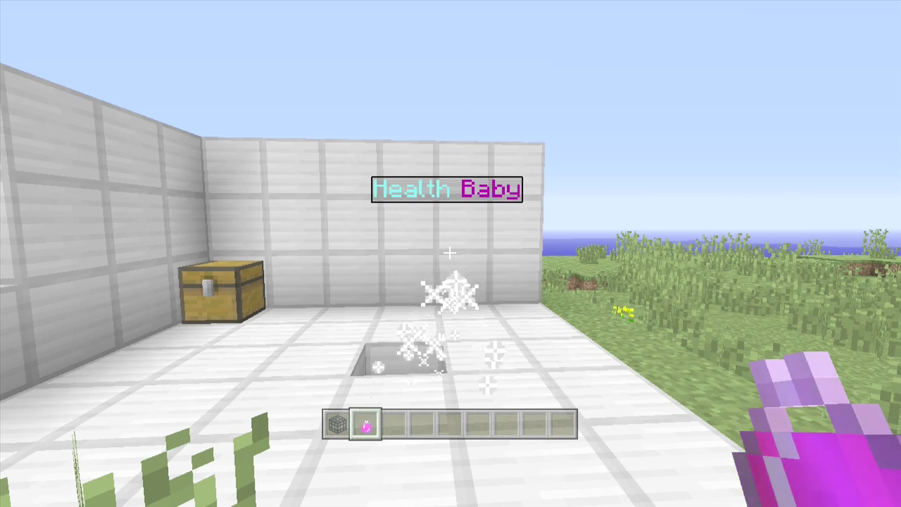
pyautogui.press('w')
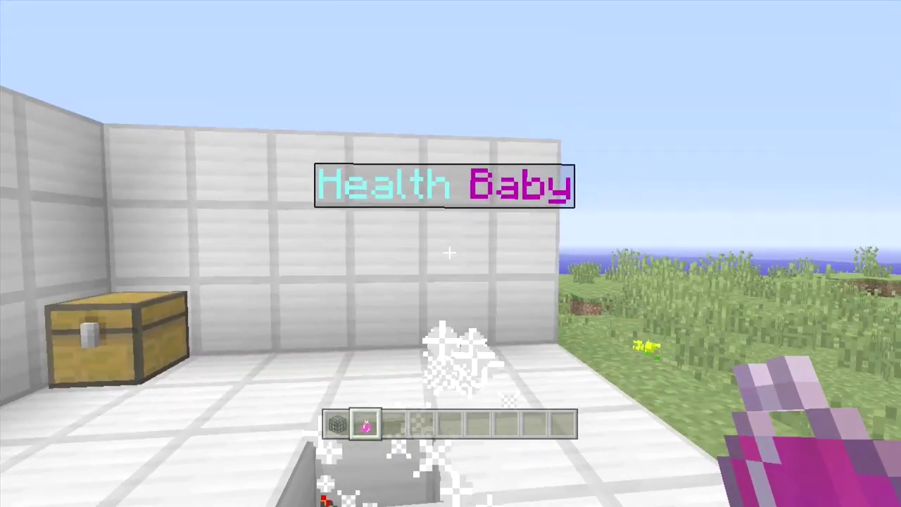
pyautogui.press('s')
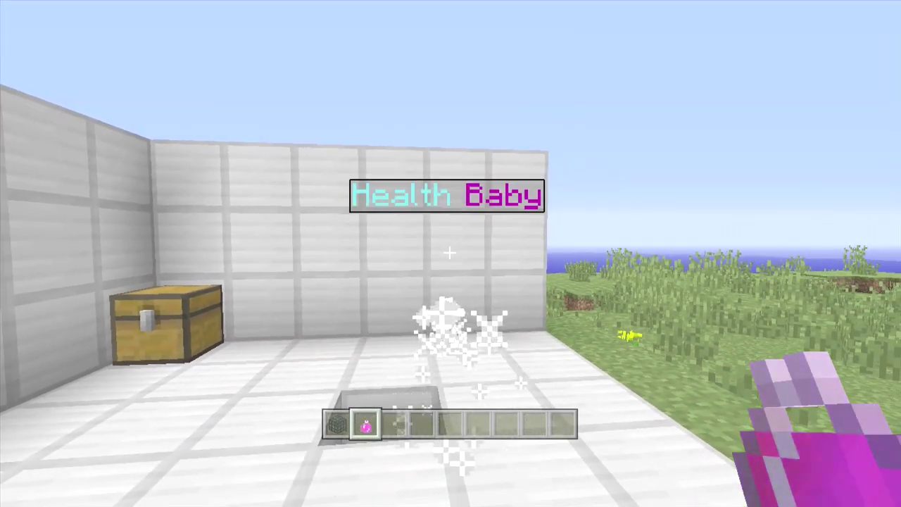
pyautogui.moveTo(450, 296)
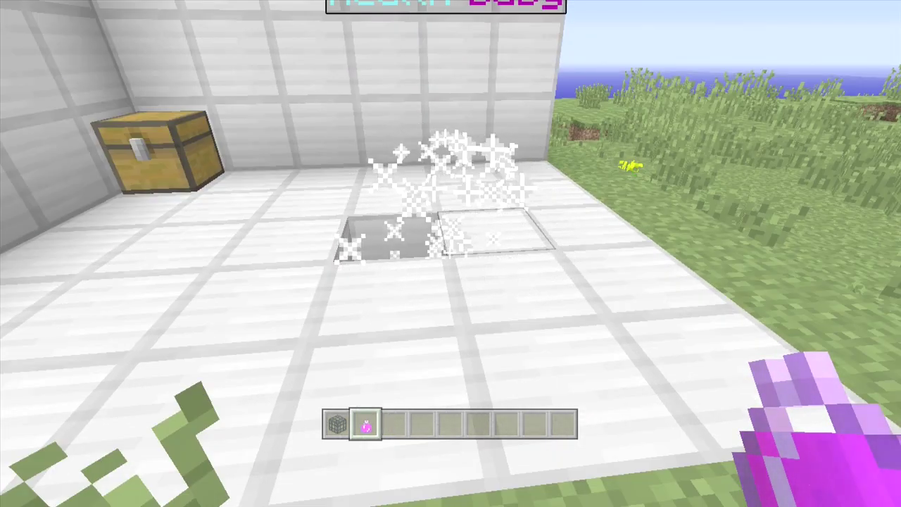
pyautogui.press('w')
pyautogui.press('F5')
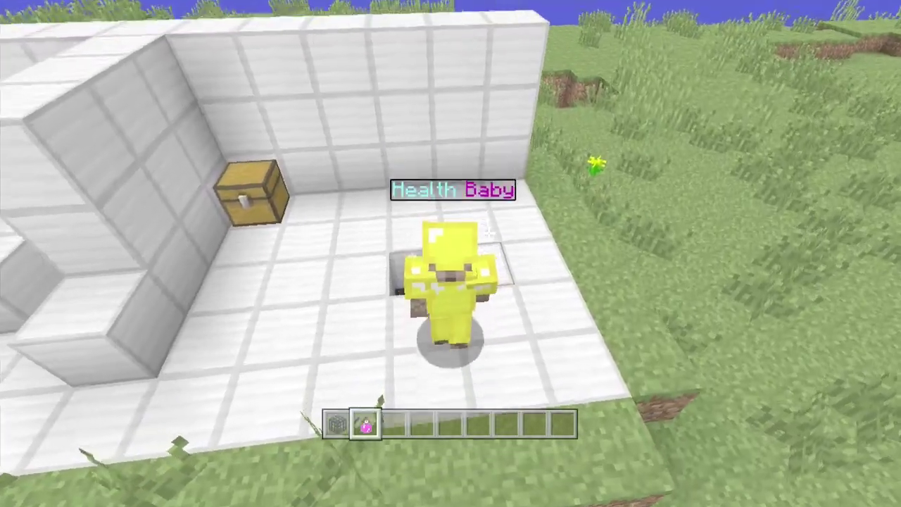
pyautogui.press('F5')
pyautogui.press('e')
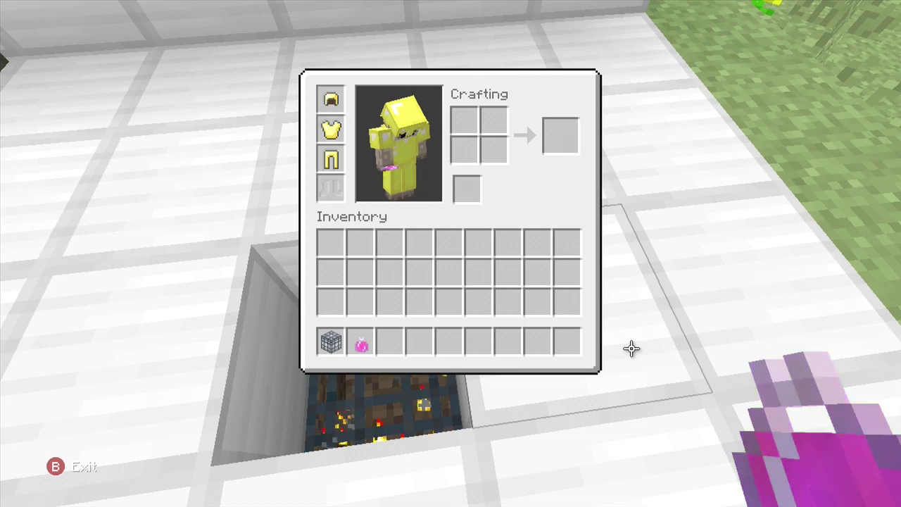
pyautogui.press('e')
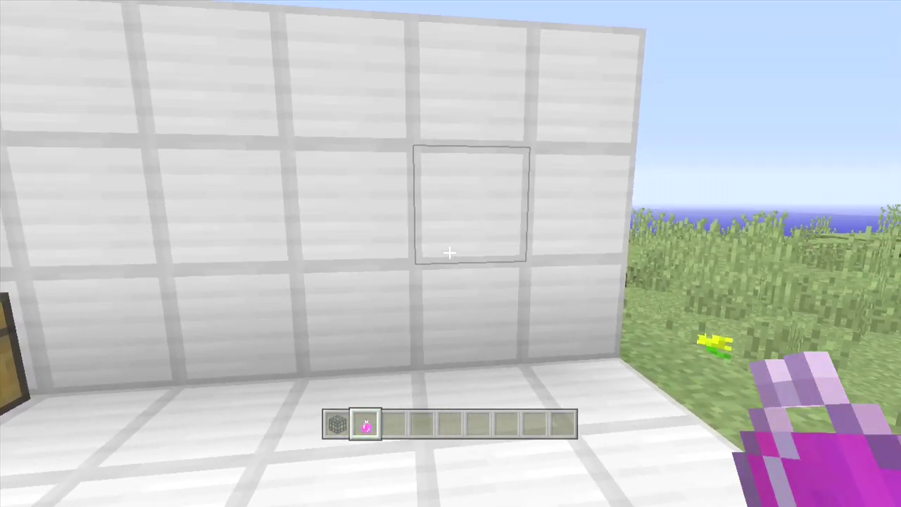
pyautogui.press('Tab')
pyautogui.press('Return')
pyautogui.press('Escape')
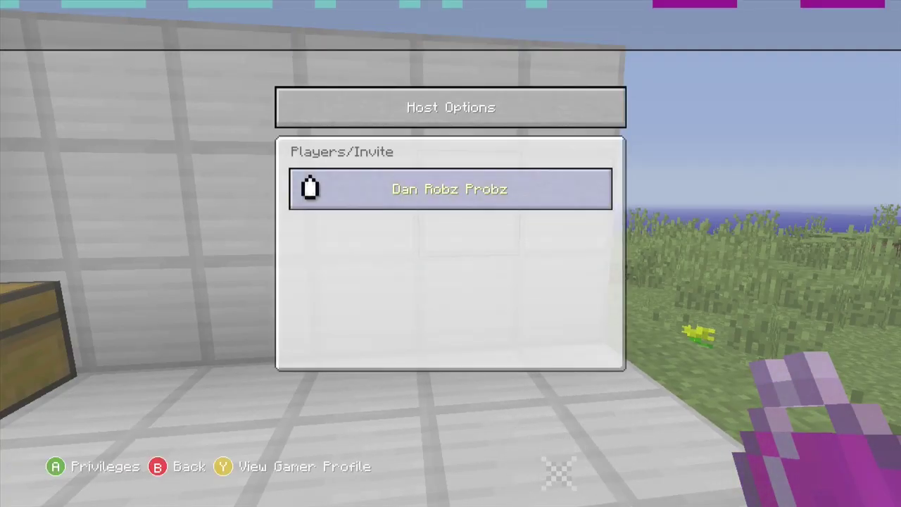
pyautogui.press('Escape')
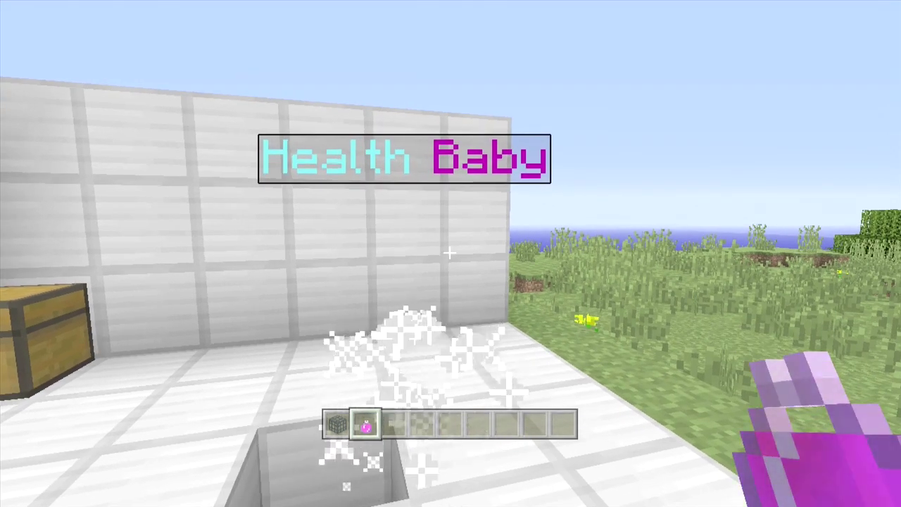
# Watch the hologram text and particles above the floor spawner, and look over the neighbouring hologram displays
pyautogui.press('w')
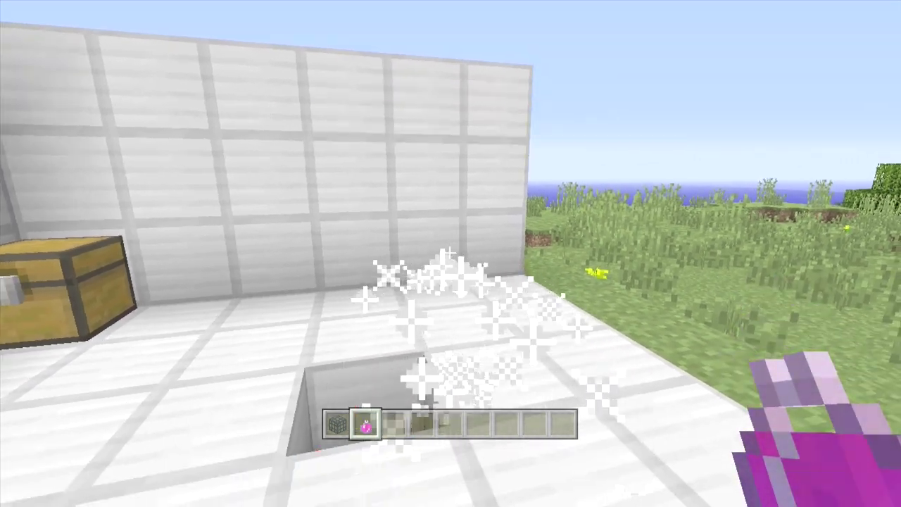
pyautogui.press('2')
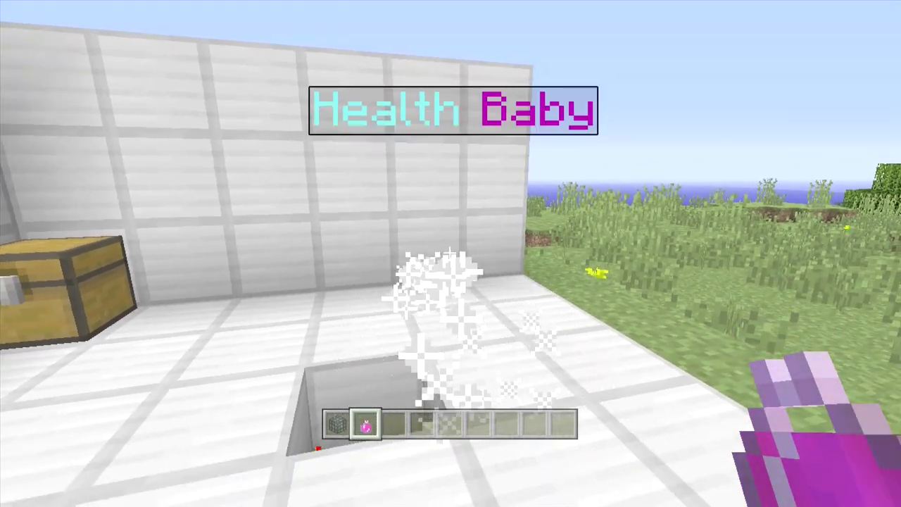
pyautogui.press('2')
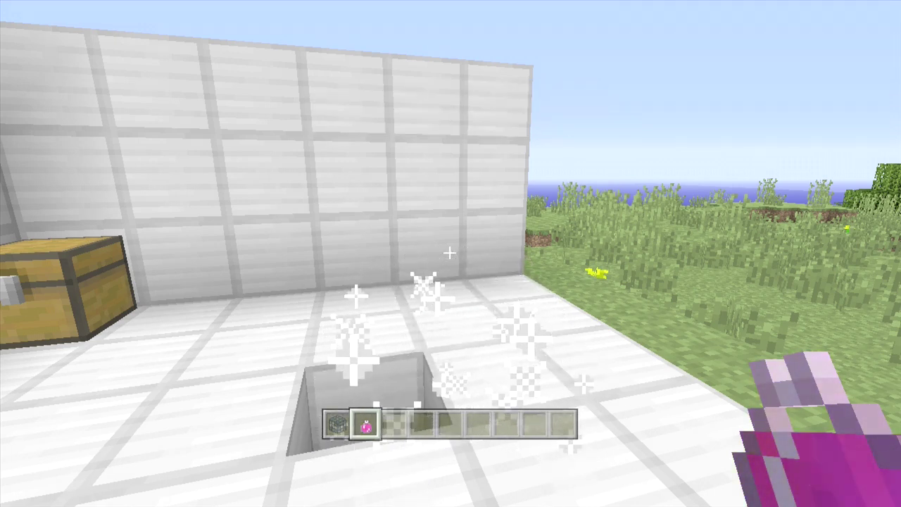
pyautogui.press('2')
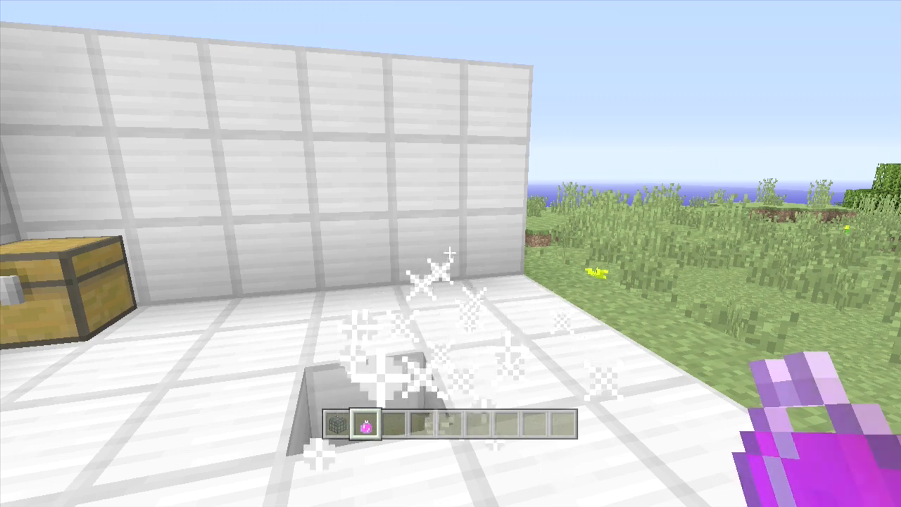
pyautogui.press('2')
pyautogui.press('w')
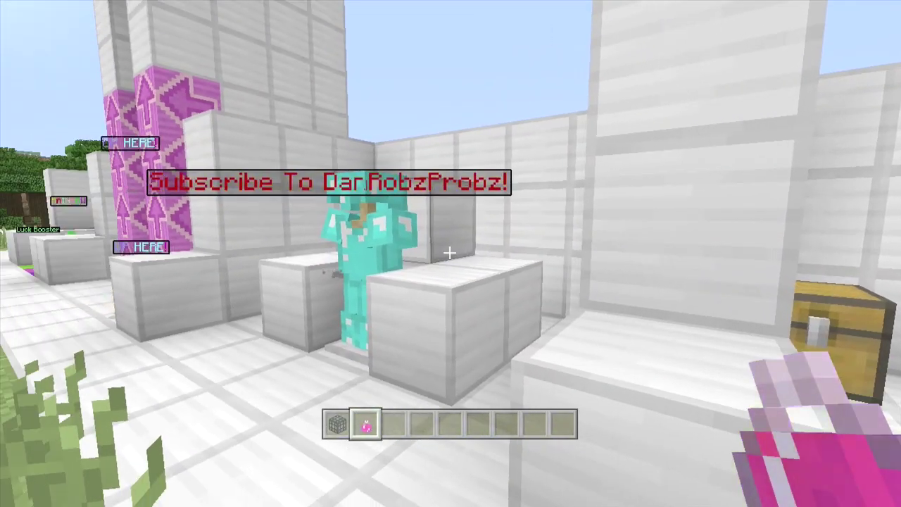
pyautogui.press('w')
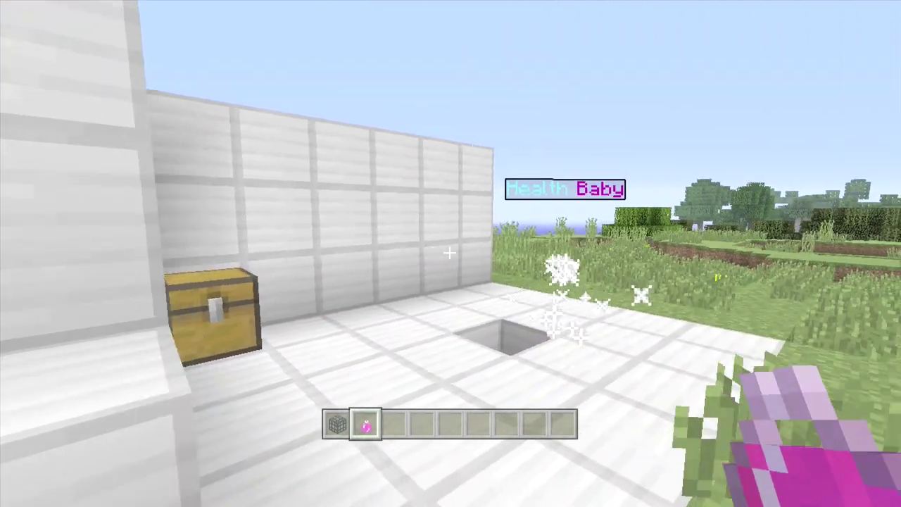
# Walk out onto the grass and view the hologram builds from a distance in front-facing third-person view
pyautogui.press('w')
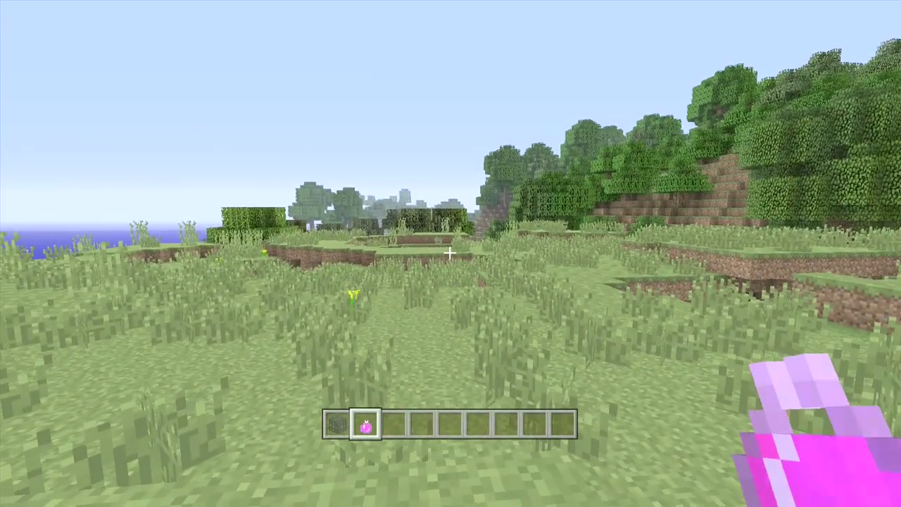
pyautogui.press('F5')
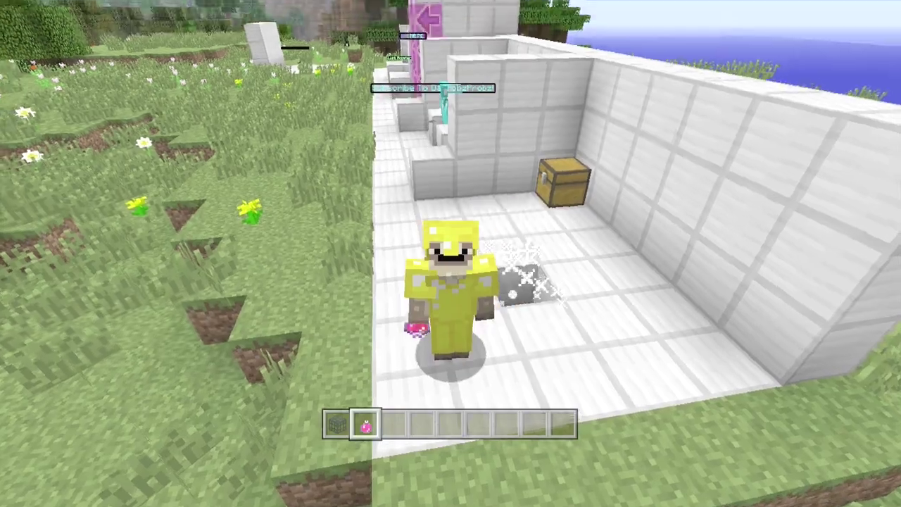
pyautogui.press('w')
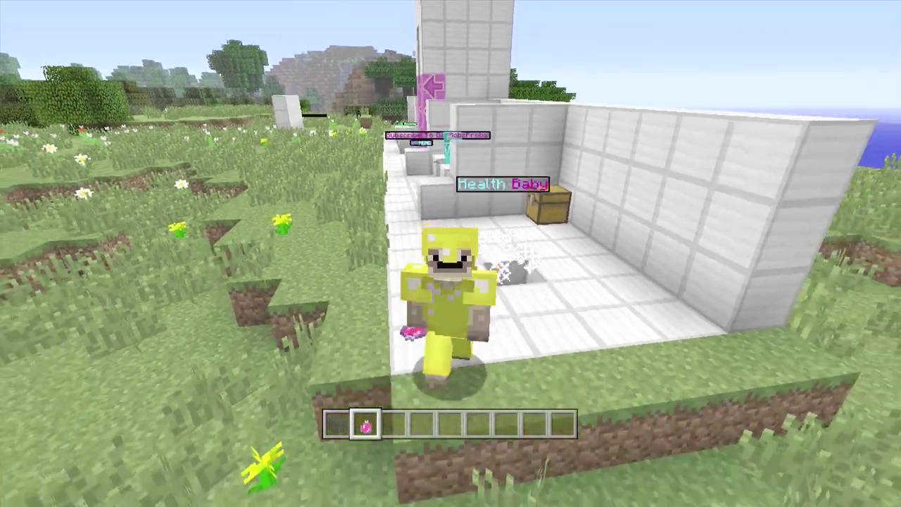
pyautogui.press('w')
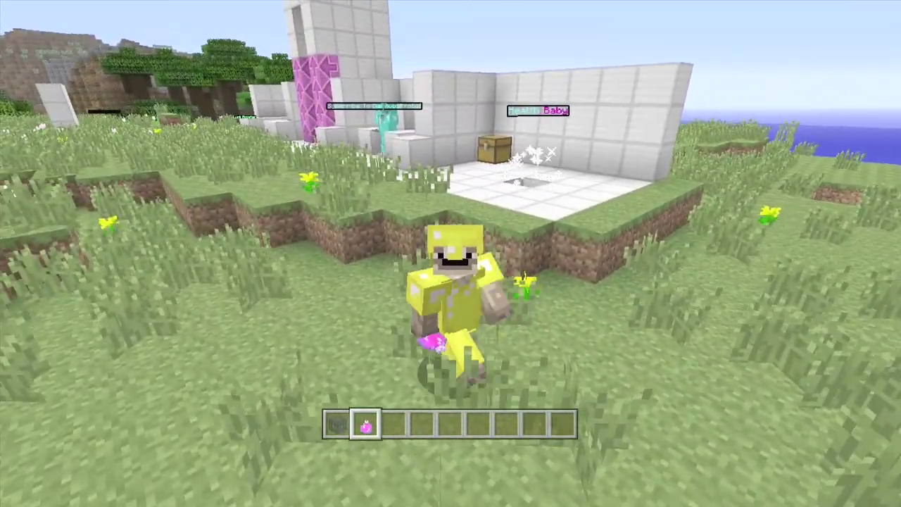
pyautogui.press('a')
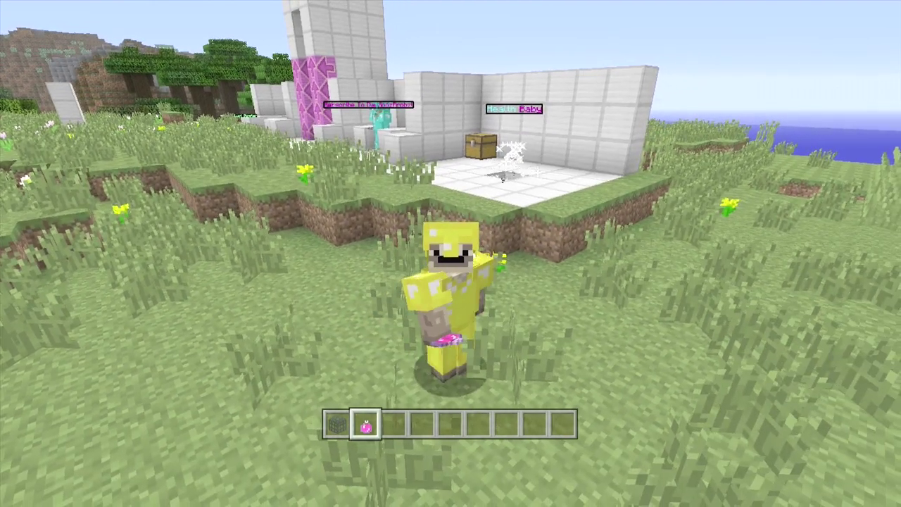
pyautogui.press('s')
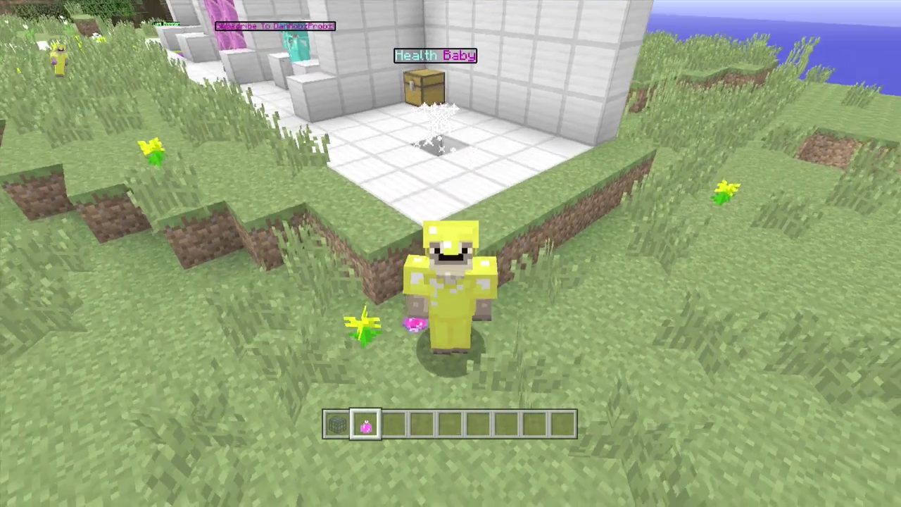
# Throw the splash potion onto the grass in first-person view, and return to the front-facing third-person view
pyautogui.press('F5')
pyautogui.rightClick(449, 252)
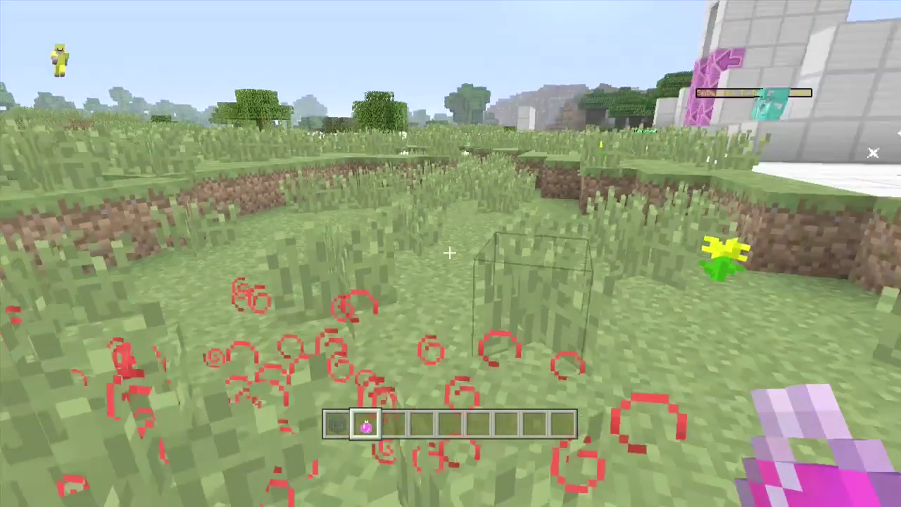
pyautogui.press('F5')
pyautogui.press('F5')
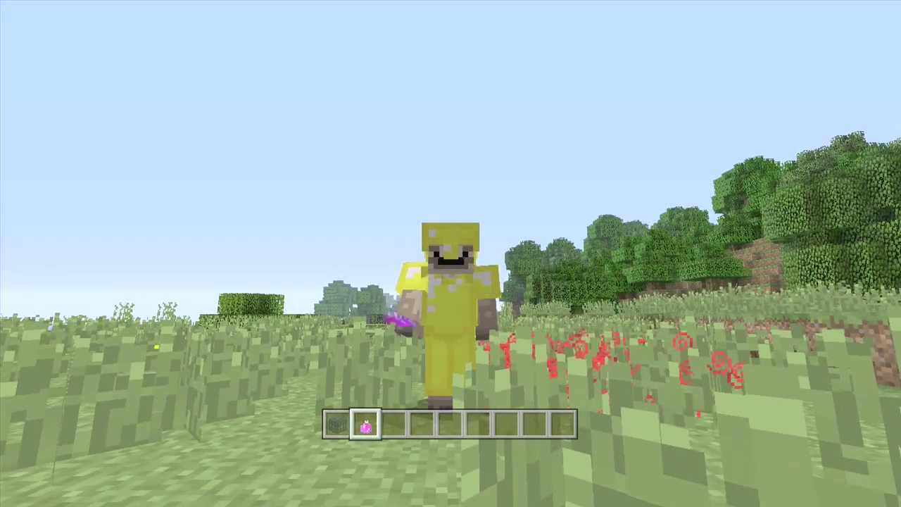